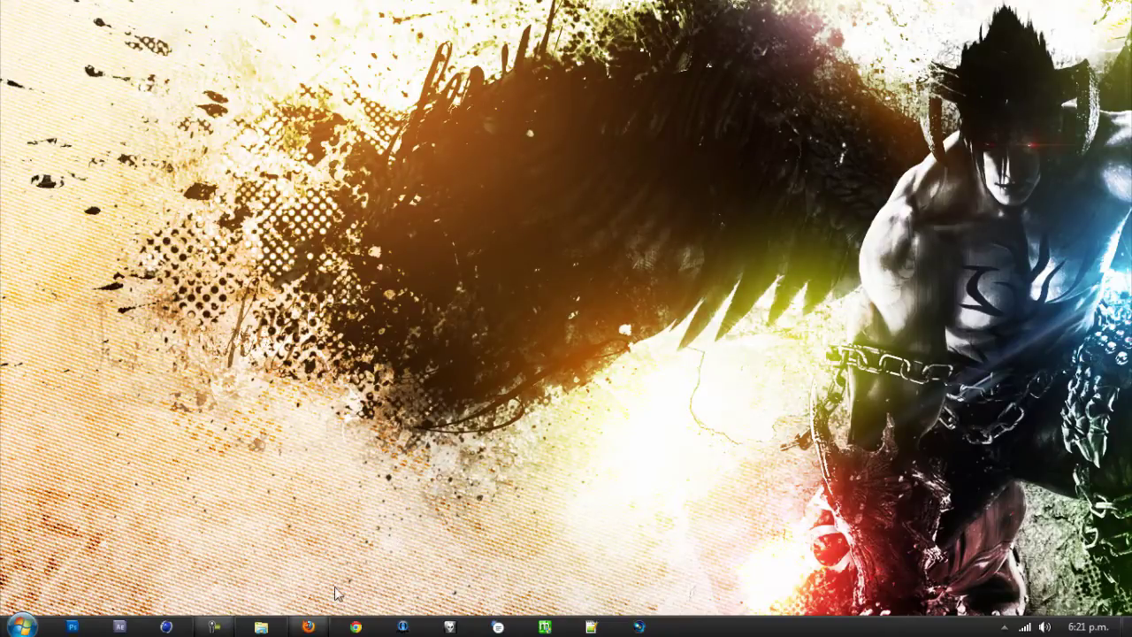
Restore the Firefox window showing the anime site from the taskbar
{"action": "left_click", "coordinate": [308, 626]}
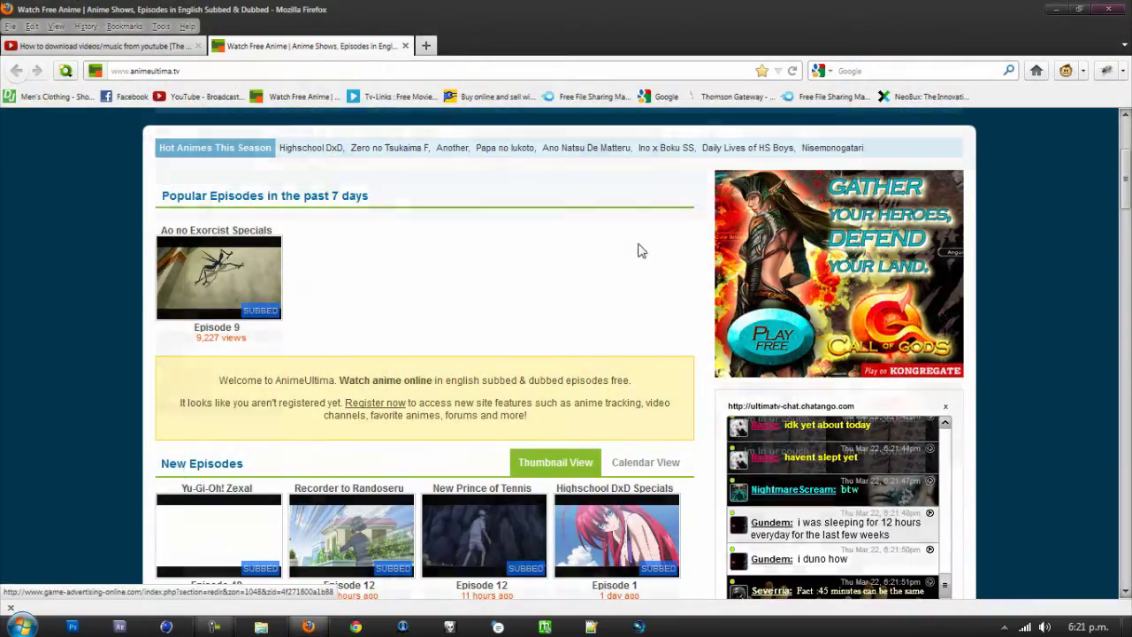
Scroll through the AnimeUltima homepage's banner ads, then bring the YouTube guide tab forward
{"action": "scroll", "coordinate": [637, 247], "scroll_direction": "up", "scroll_amount": 2}
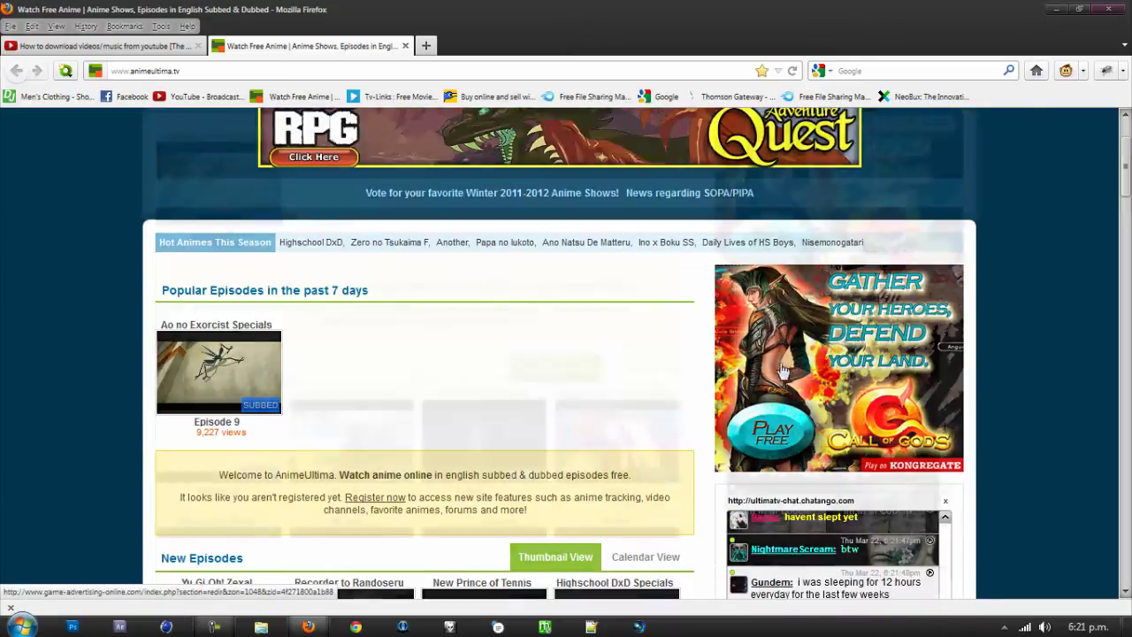
{"action": "scroll", "coordinate": [434, 391], "scroll_direction": "down", "scroll_amount": 10}
{"action": "scroll", "coordinate": [281, 445], "scroll_direction": "down", "scroll_amount": 10}
{"action": "scroll", "coordinate": [276, 488], "scroll_direction": "down", "scroll_amount": 2}
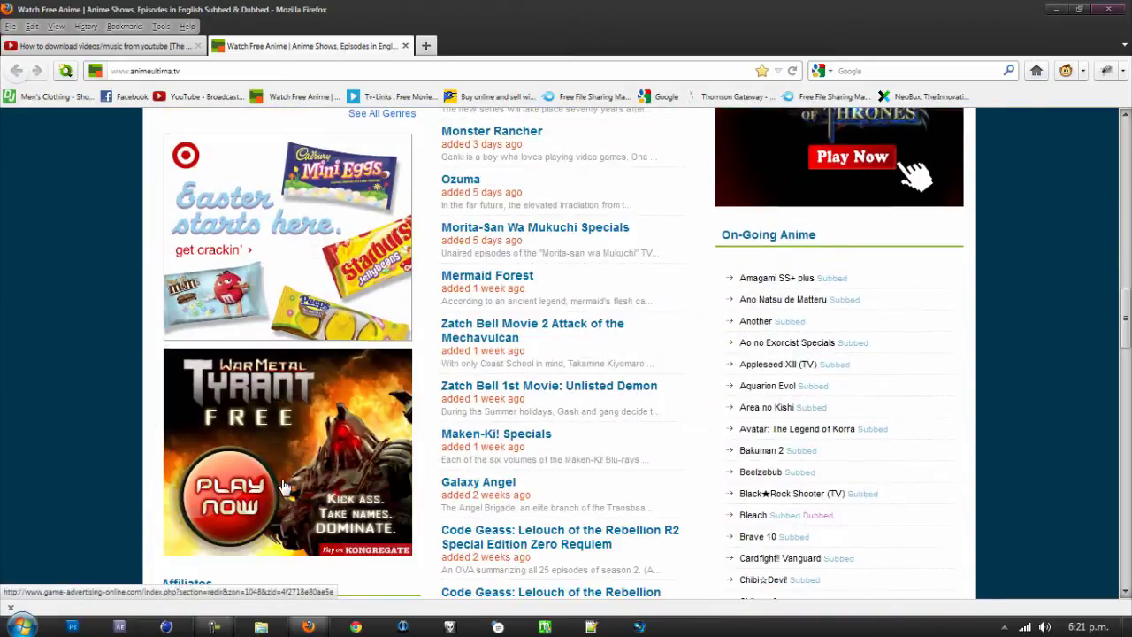
{"action": "scroll", "coordinate": [841, 281], "scroll_direction": "up", "scroll_amount": 4}
{"action": "scroll", "coordinate": [842, 281], "scroll_direction": "up", "scroll_amount": 3}
{"action": "scroll", "coordinate": [407, 220], "scroll_direction": "up", "scroll_amount": 1}
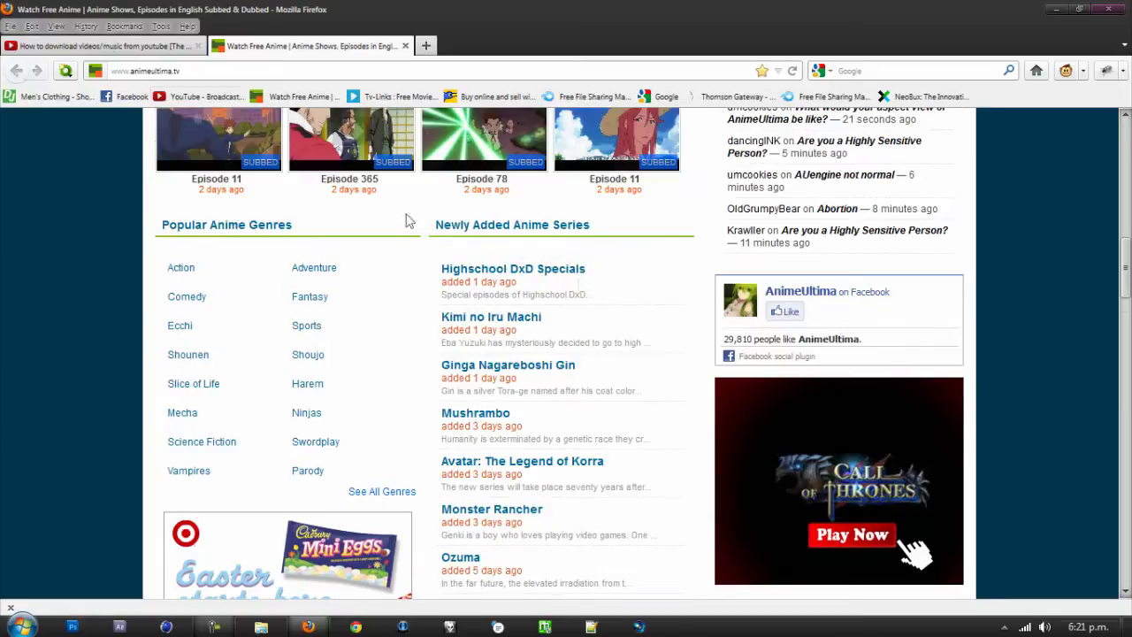
{"action": "left_click", "coordinate": [88, 47]}
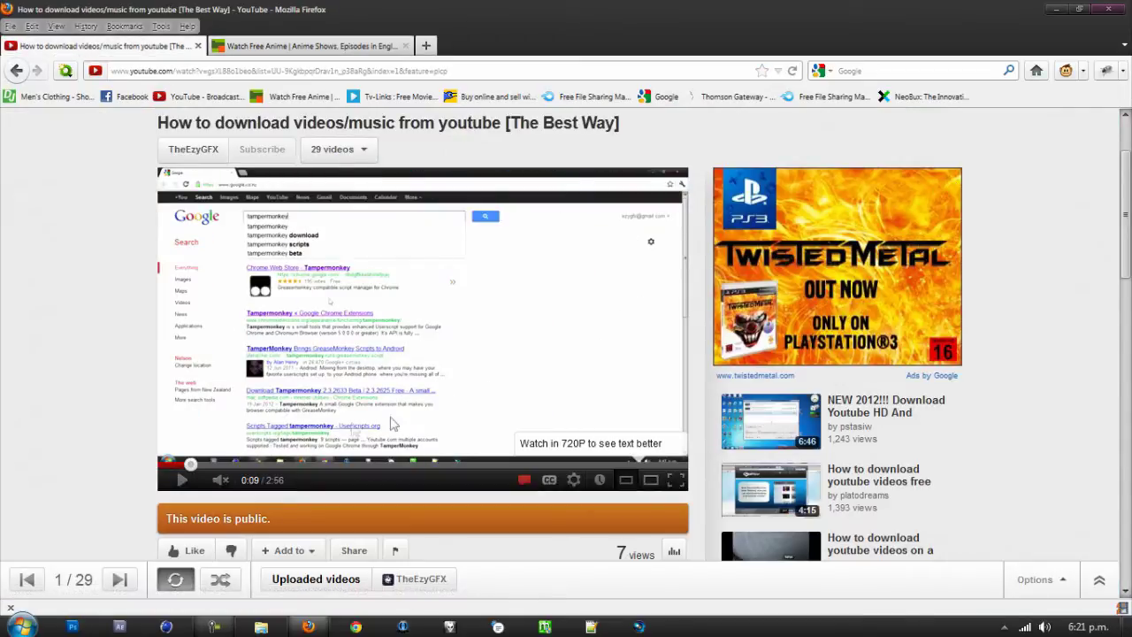
Play the guide video until the Twisted Metal overlay ad appears, pause it, and open a blank tab
{"action": "left_click", "coordinate": [188, 480]}
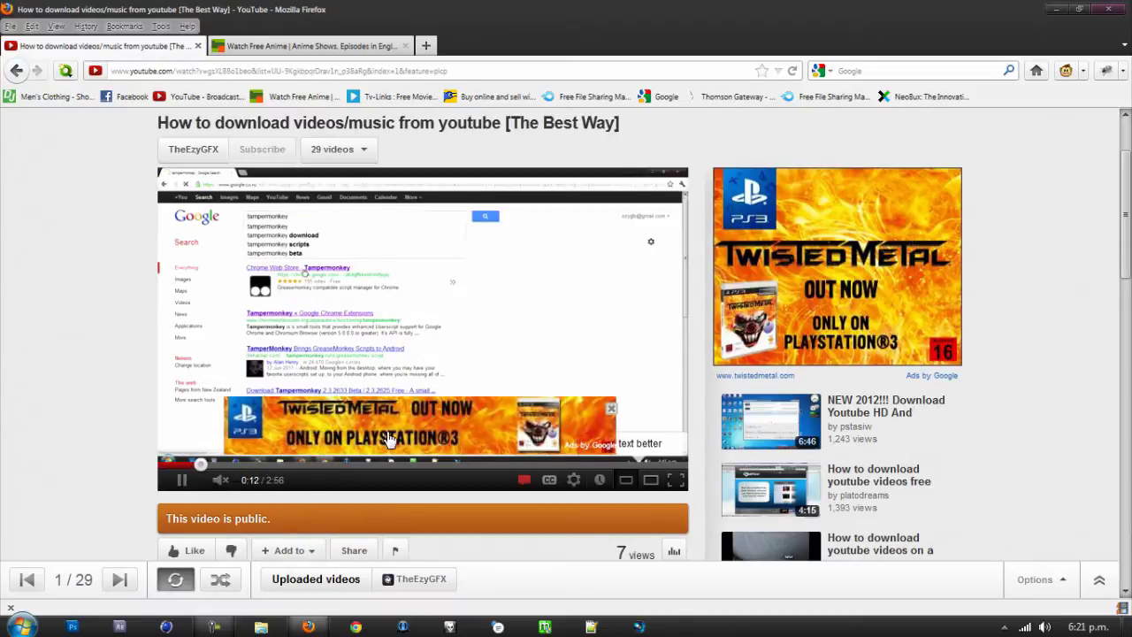
{"action": "left_click", "coordinate": [181, 479]}
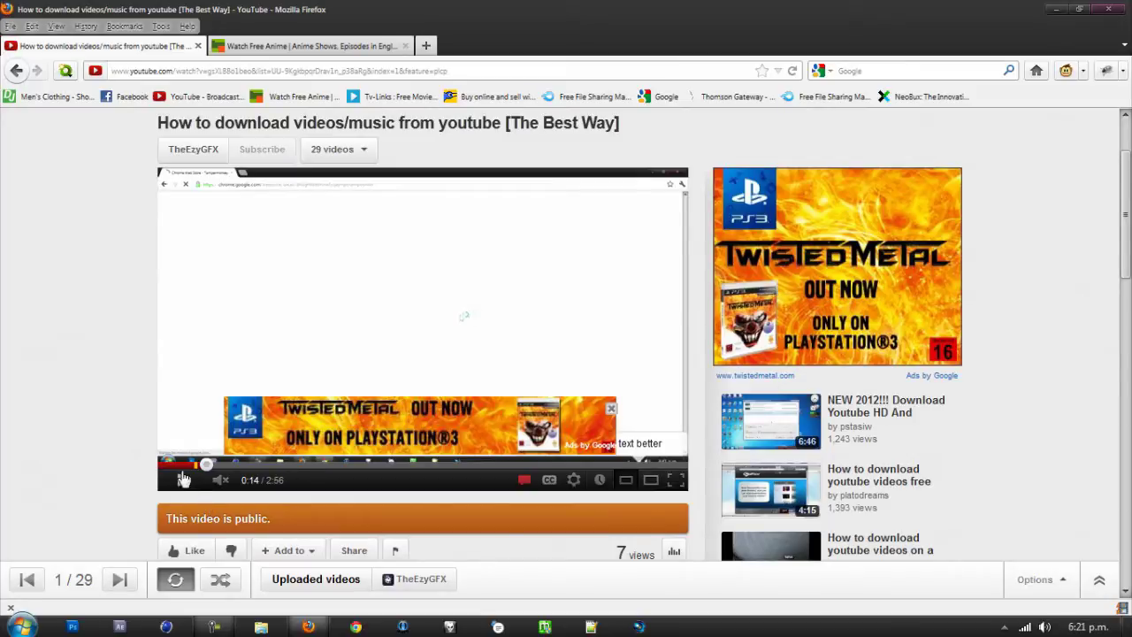
{"action": "left_click", "coordinate": [426, 45]}
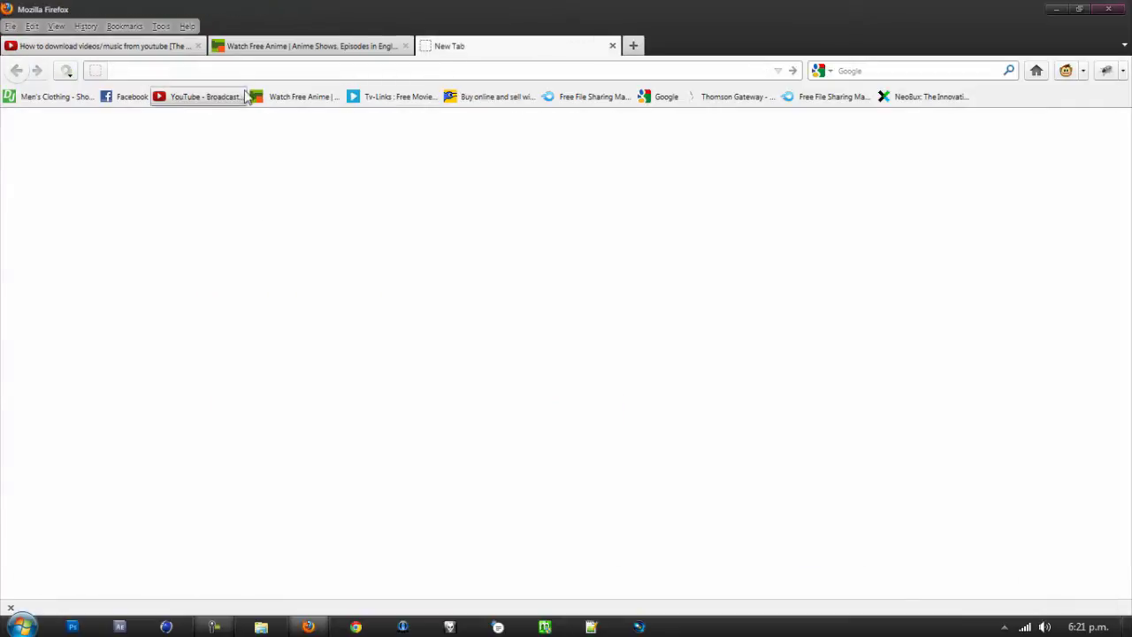
Search 'addons' on google.co.nz and open the Add-ons for Firefox result
{"action": "type", "text": "googl"}
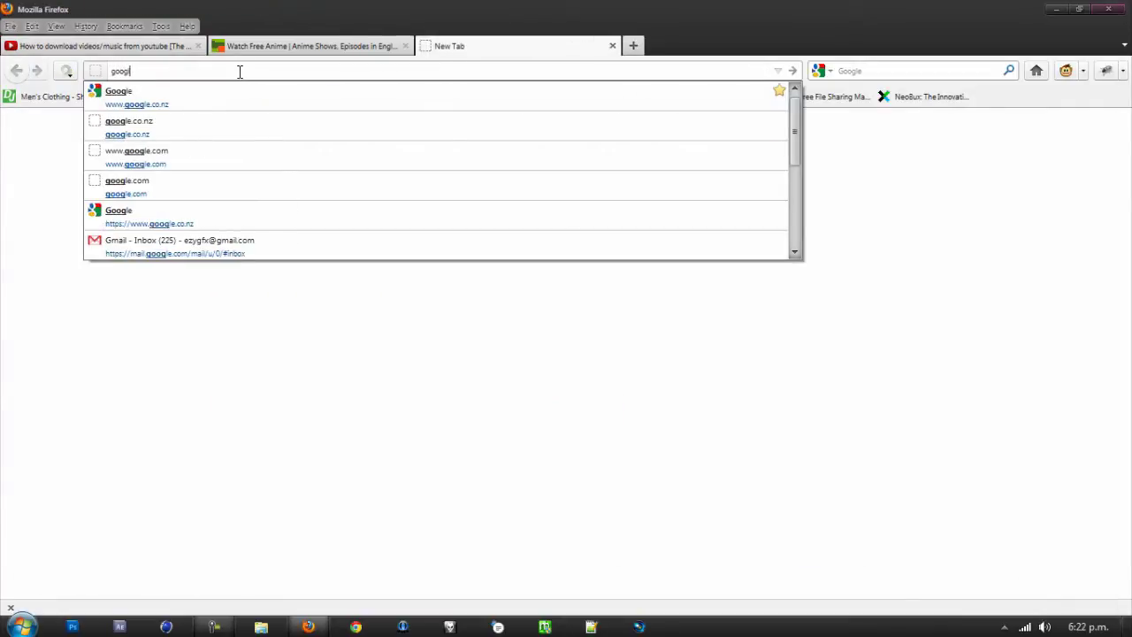
{"action": "type", "text": "e.co.nz"}
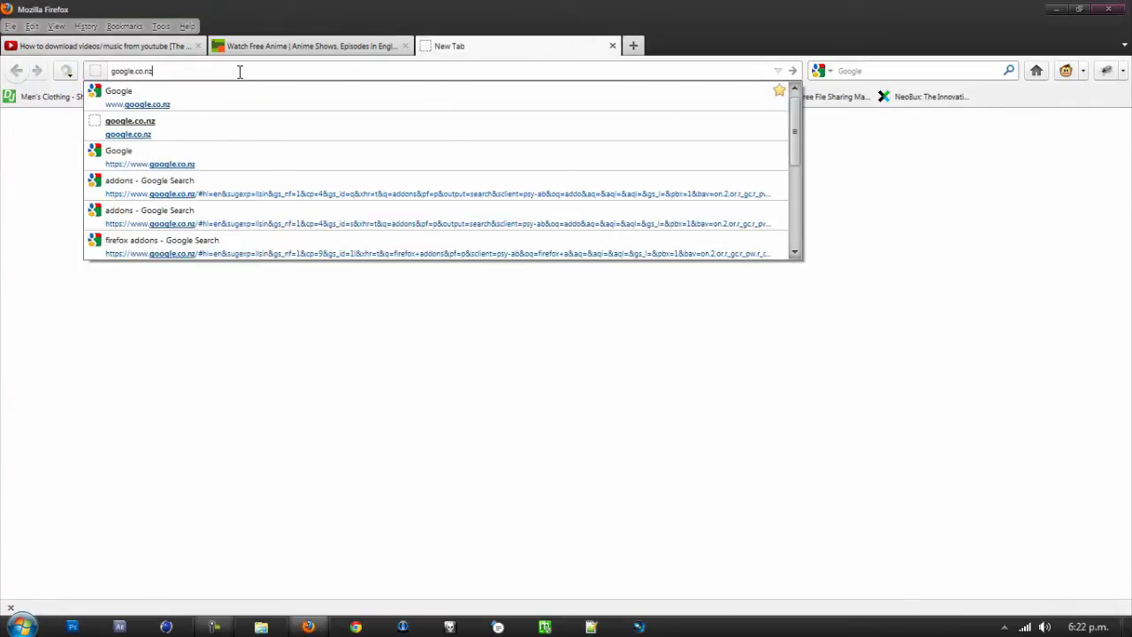
{"action": "key", "text": "Return"}
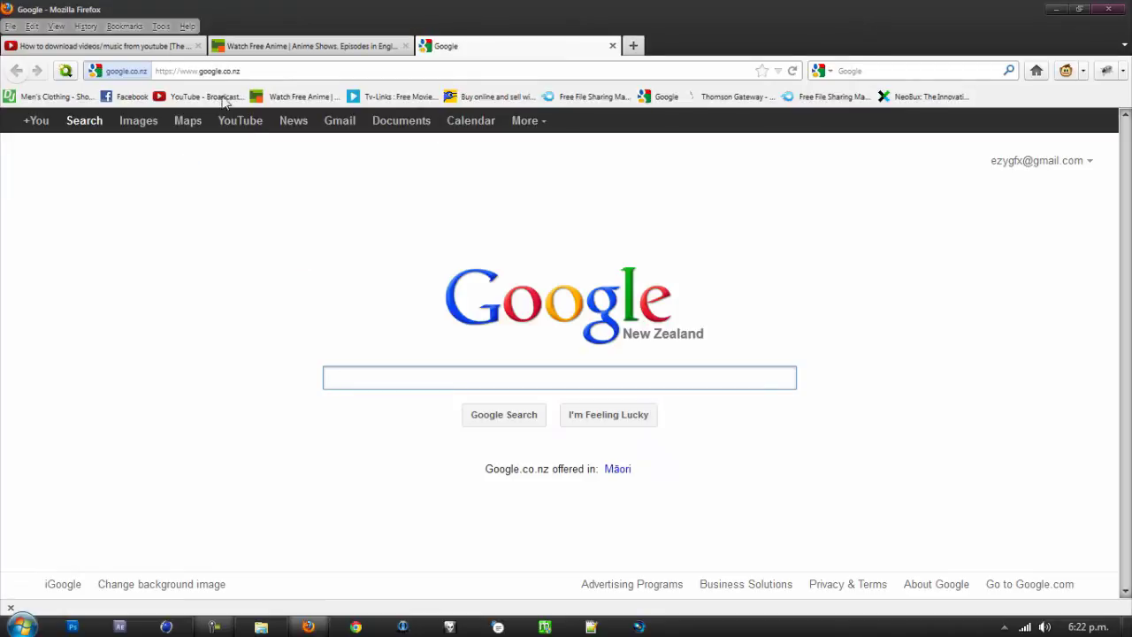
{"action": "type", "text": "addo"}
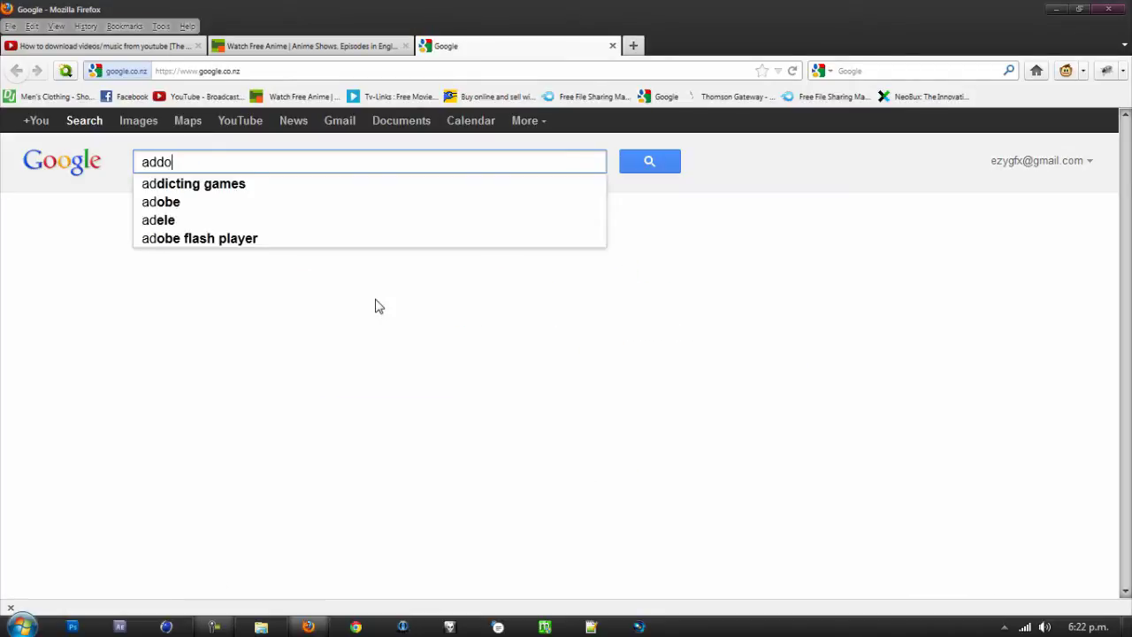
{"action": "type", "text": "ns"}
{"action": "key", "text": "Return"}
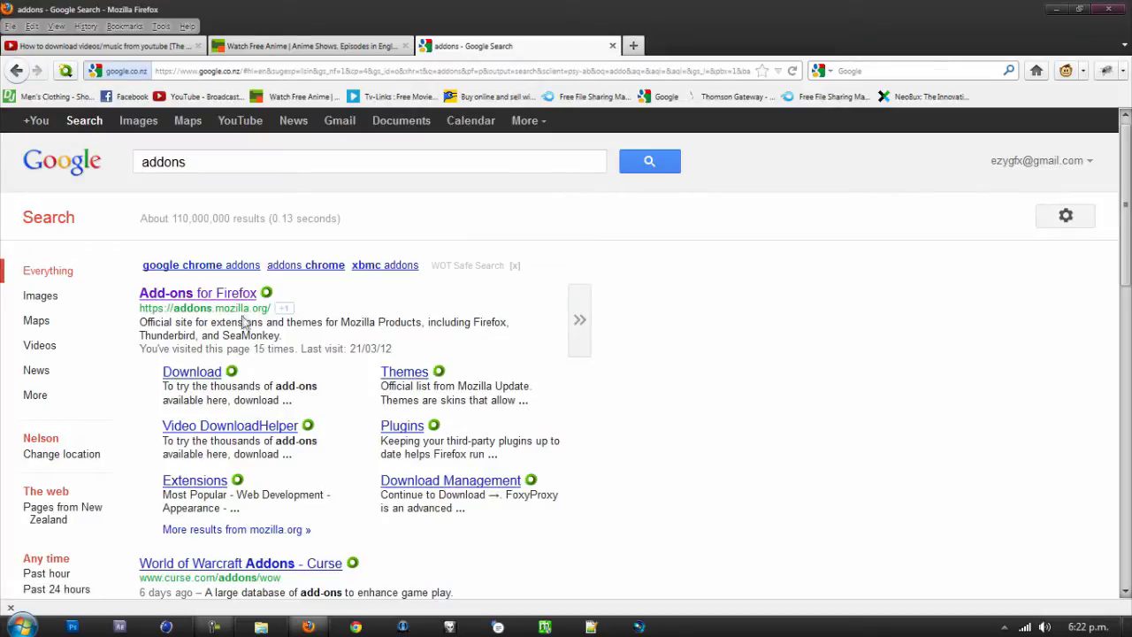
{"action": "left_click", "coordinate": [223, 305]}
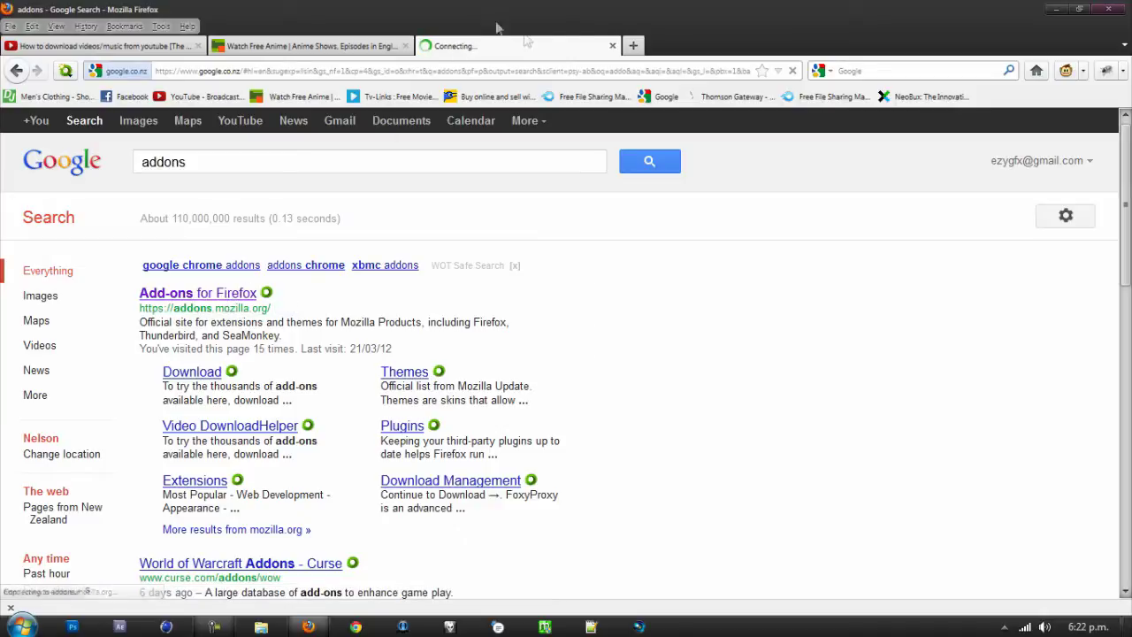
Run a web search for 'extensions' in a new tab, then close that tab
{"action": "left_click", "coordinate": [634, 46]}
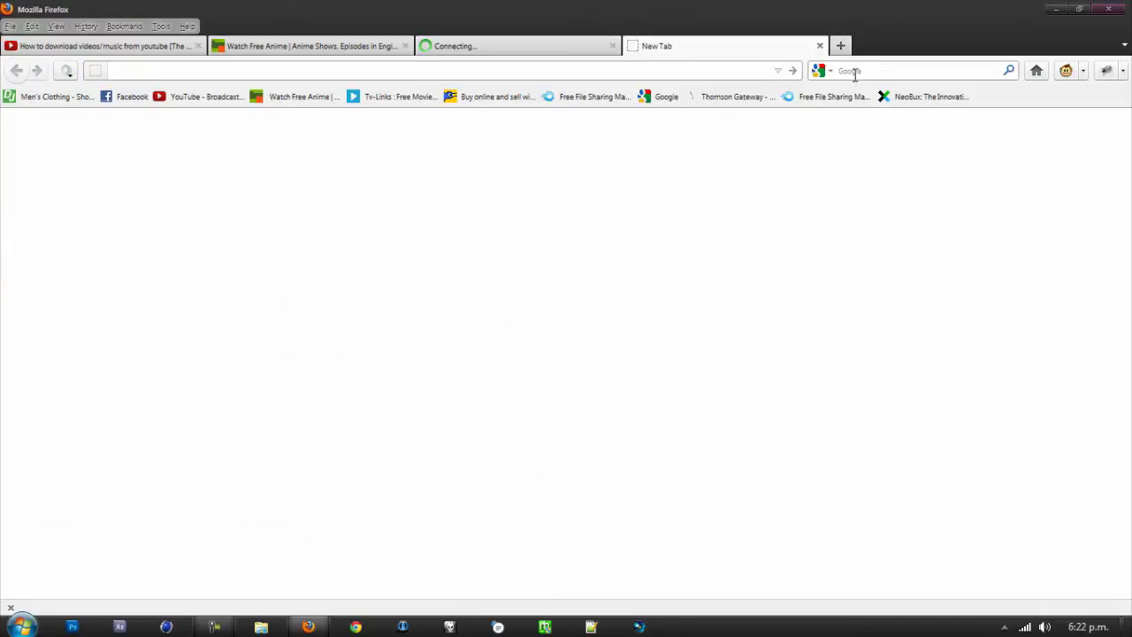
{"action": "left_click", "coordinate": [859, 73]}
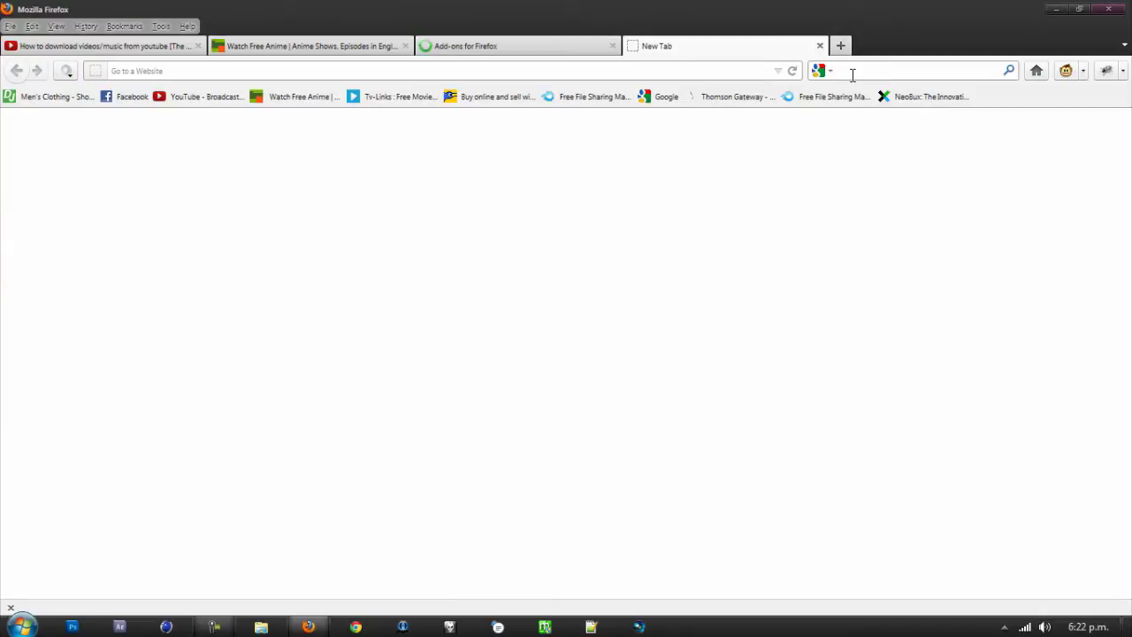
{"action": "type", "text": "exte"}
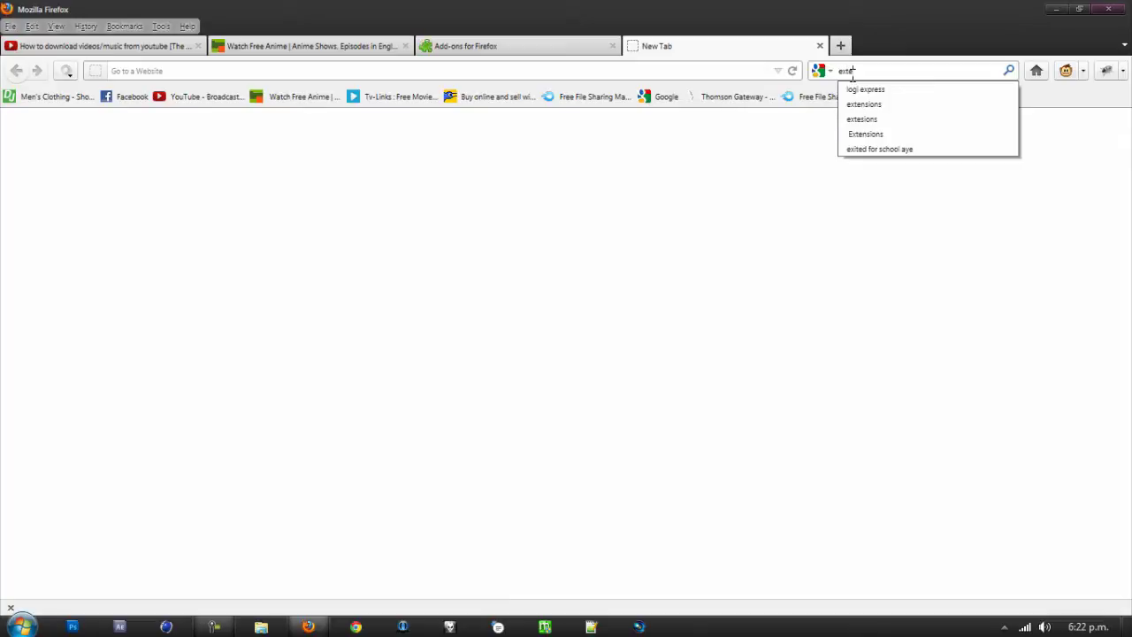
{"action": "type", "text": "nsion"}
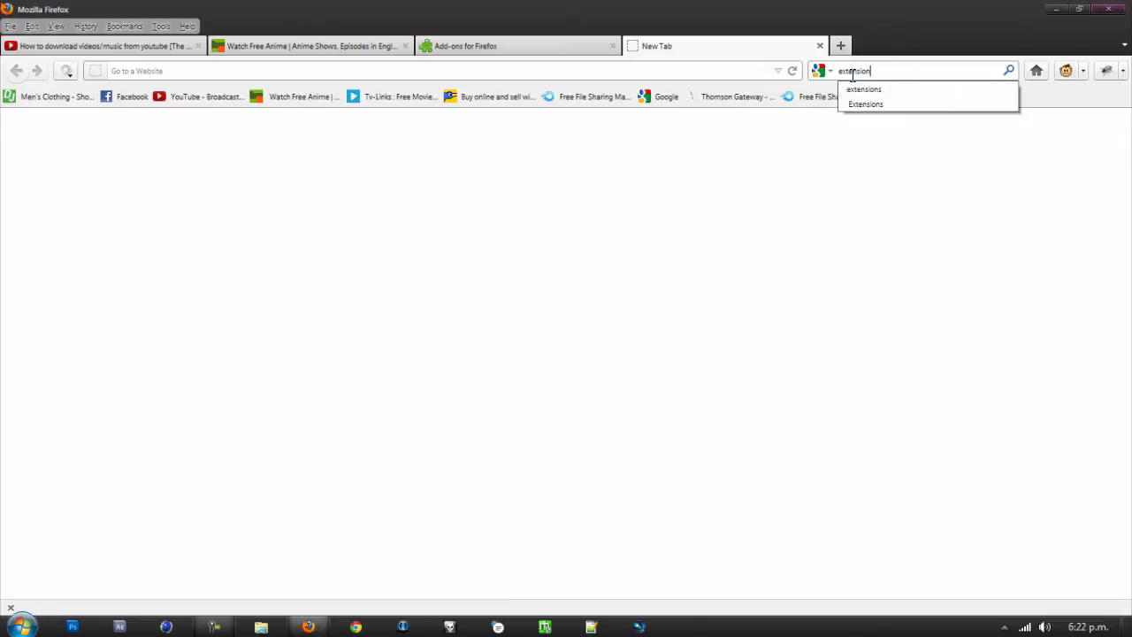
{"action": "type", "text": "s"}
{"action": "key", "text": "Return"}
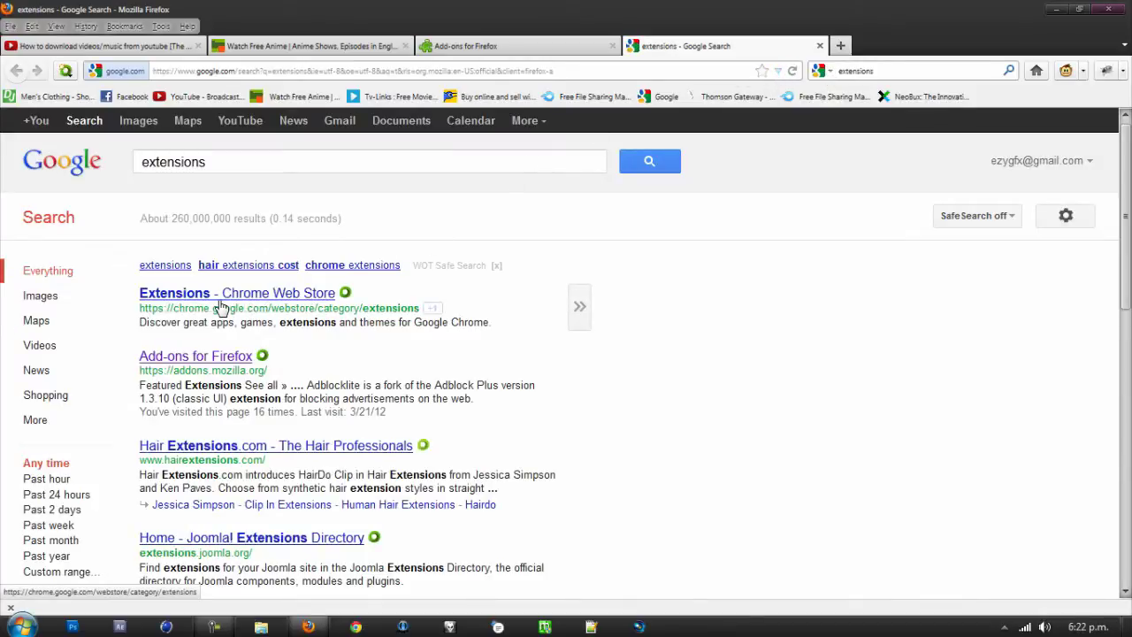
{"action": "left_click", "coordinate": [819, 46]}
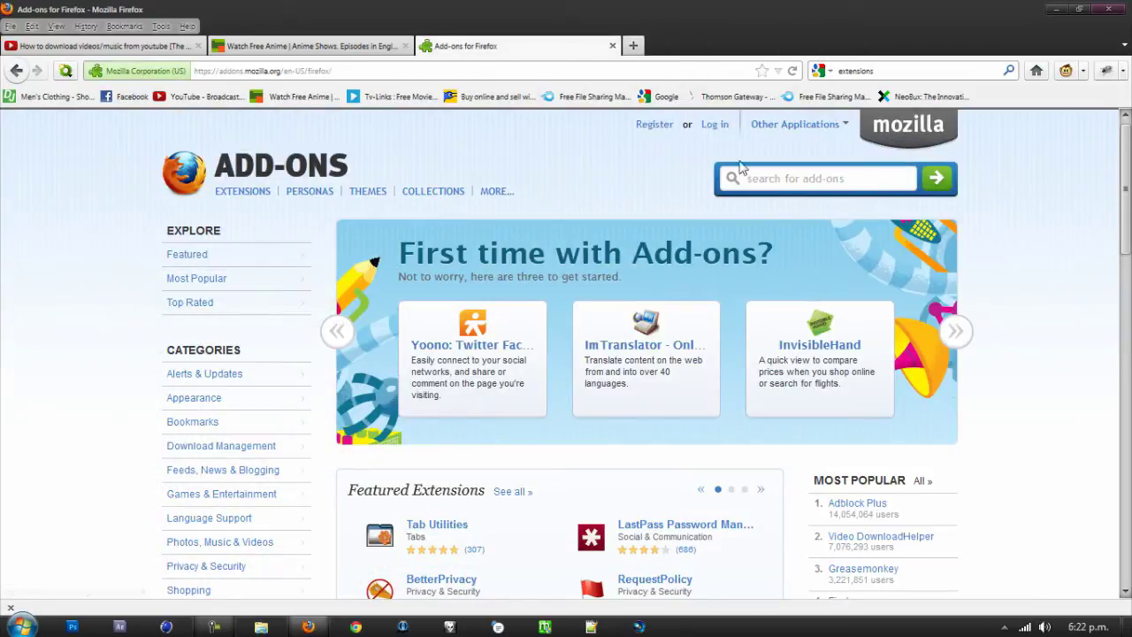
Search the add-ons catalogue for 'adblock' and add Adblock Plus to Firefox
{"action": "left_click", "coordinate": [783, 182]}
{"action": "type", "text": "adblock"}
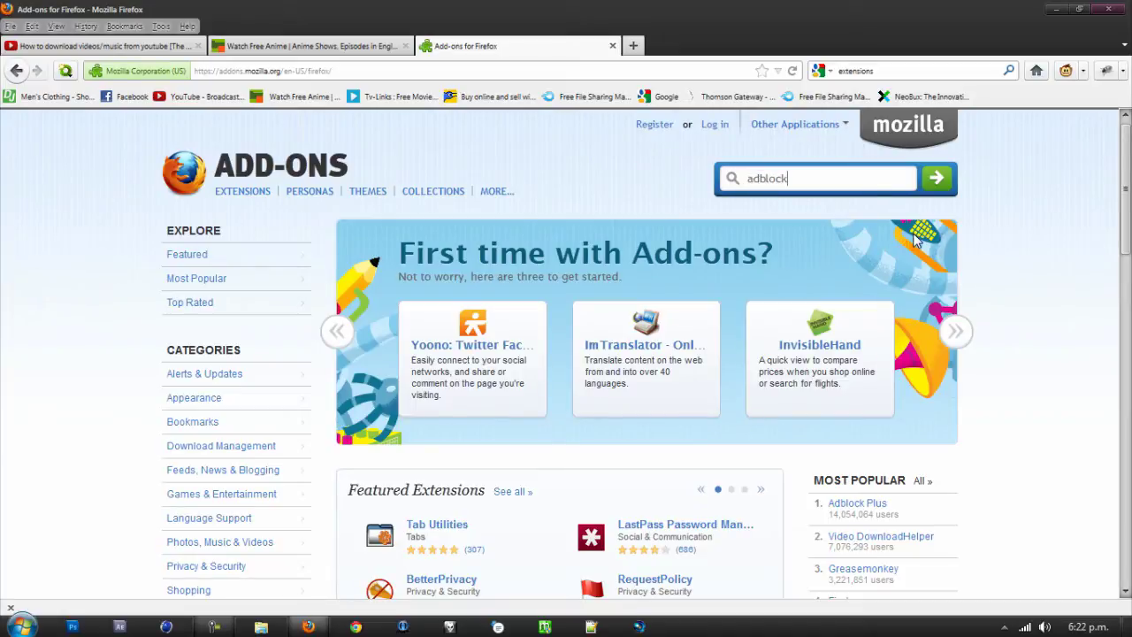
{"action": "key", "text": "Return"}
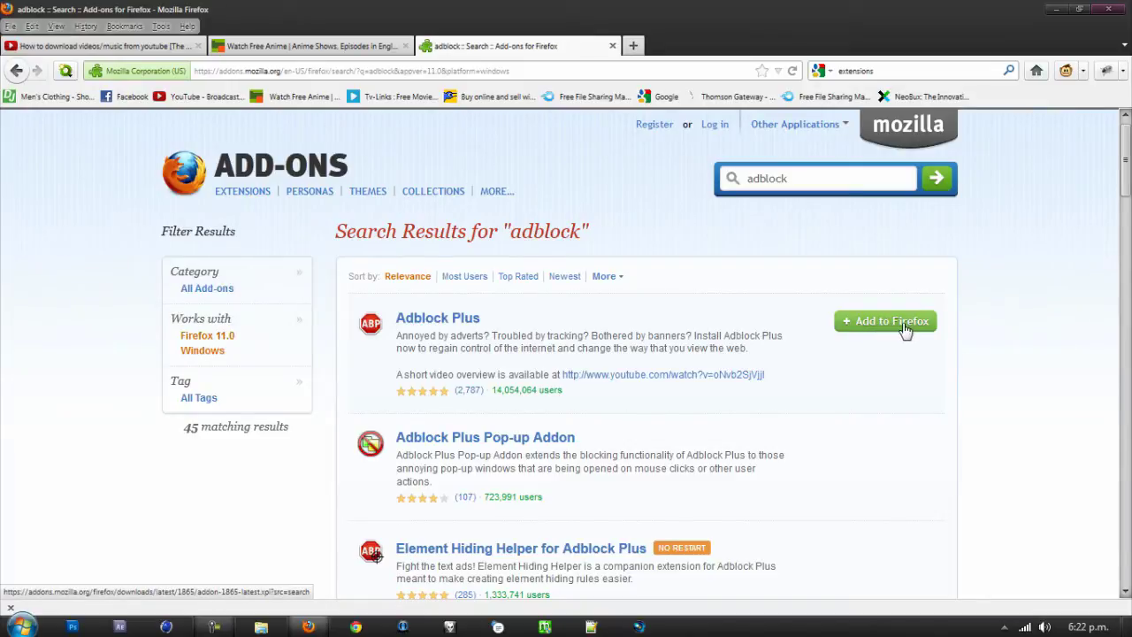
{"action": "left_click", "coordinate": [876, 324]}
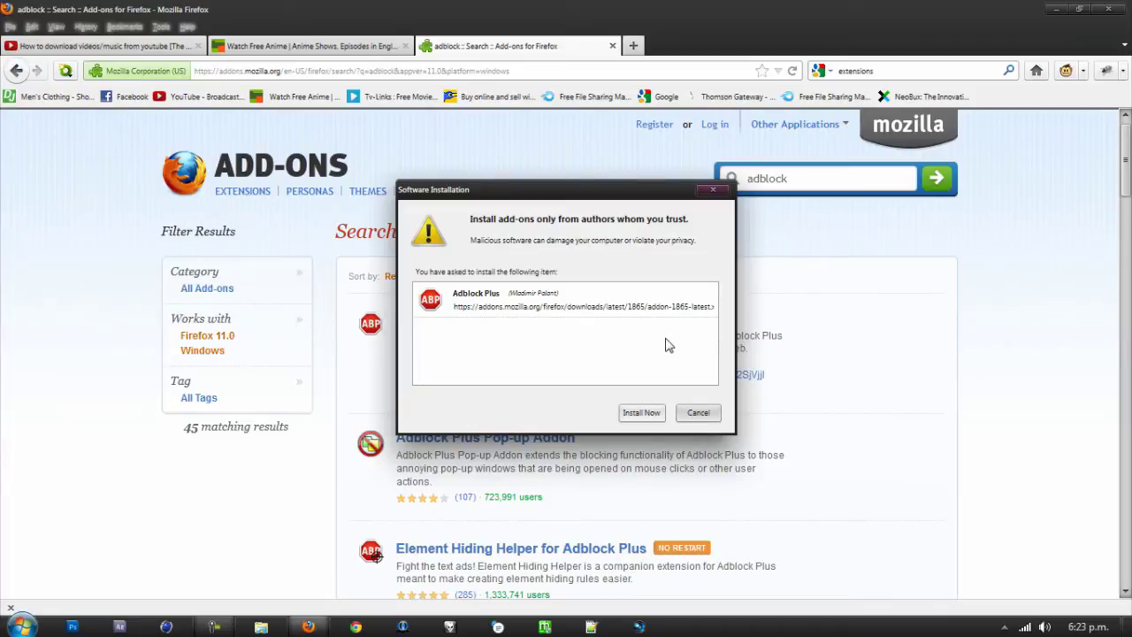
Confirm the Adblock Plus install, restart Firefox, and return to the YouTube guide tab
{"action": "left_click", "coordinate": [634, 419]}
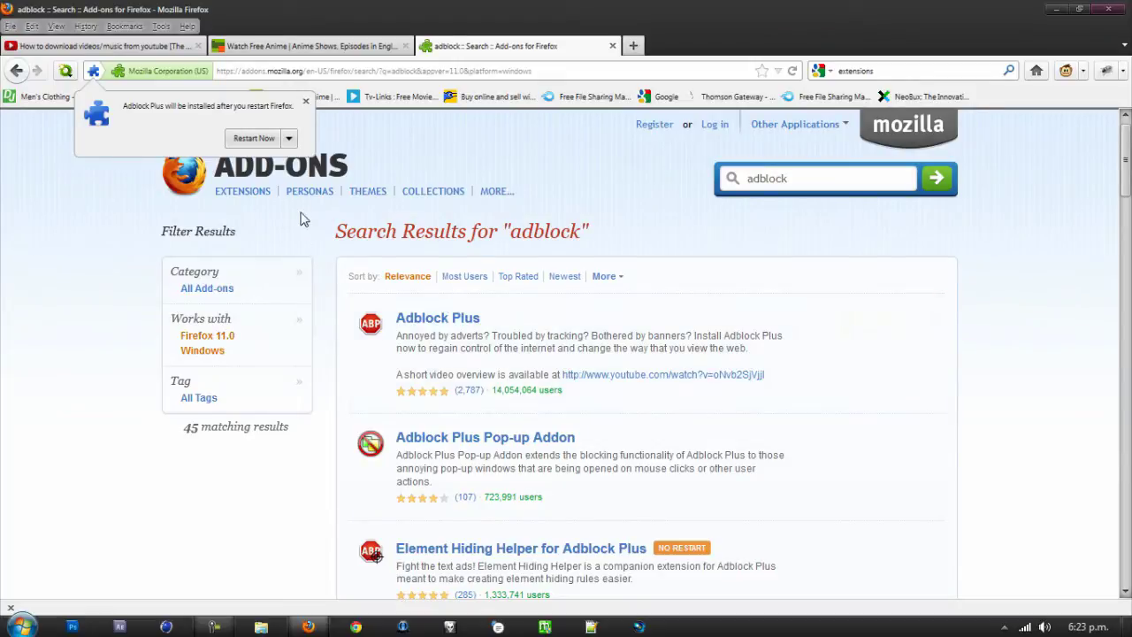
{"action": "left_click", "coordinate": [254, 139]}
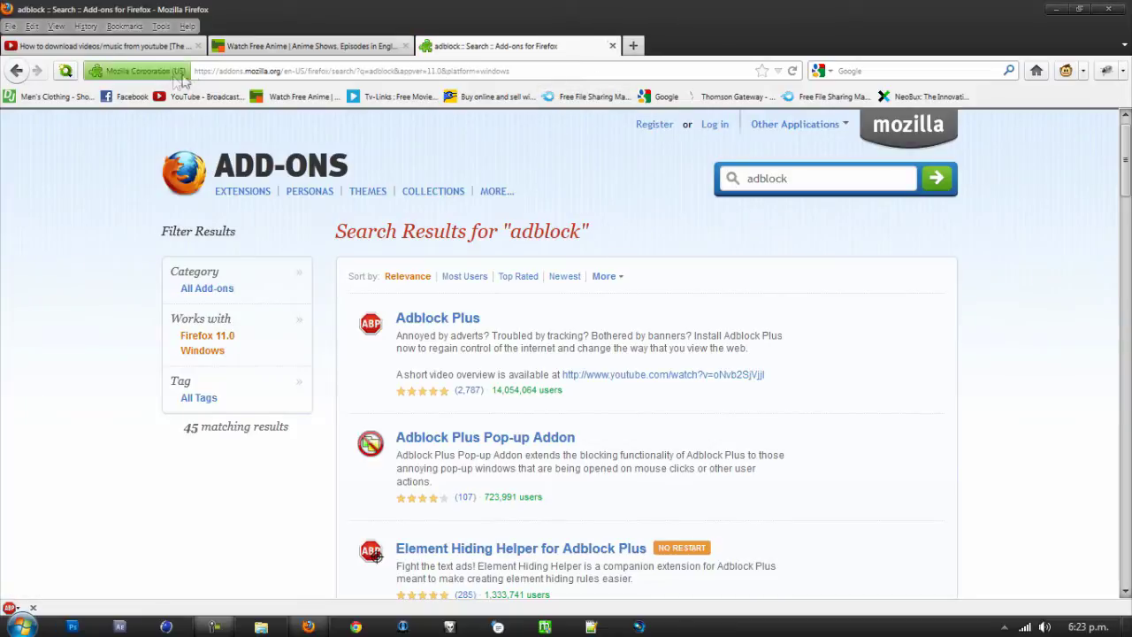
{"action": "left_click", "coordinate": [132, 48]}
Pause the guide video at 0:15, then go back to the Watch Free Anime tab
{"action": "left_click", "coordinate": [181, 480]}
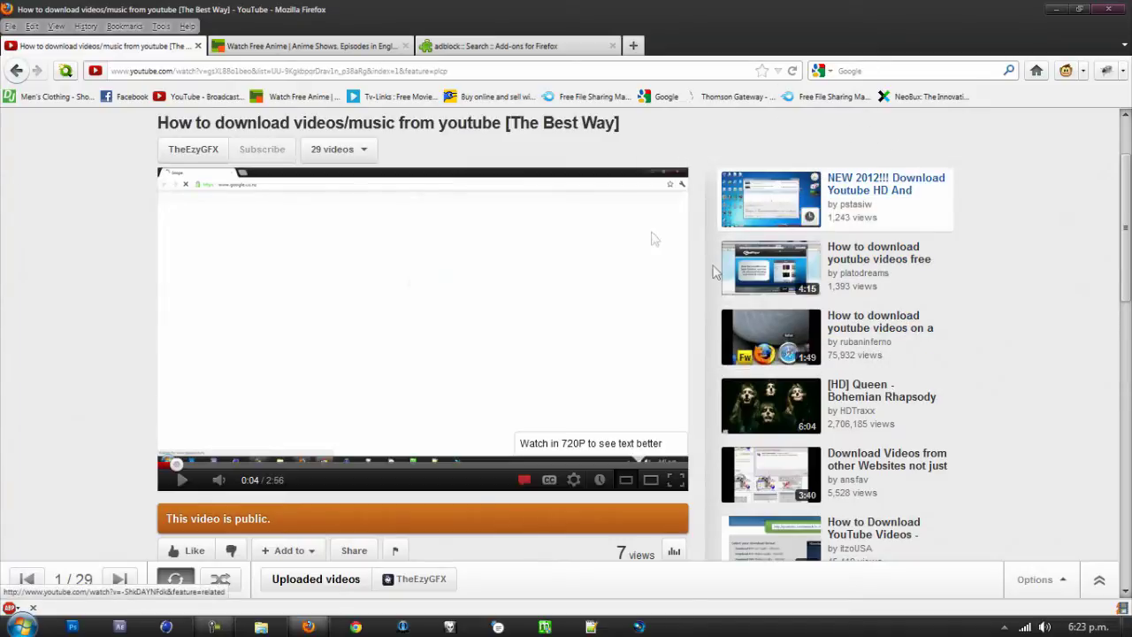
{"action": "left_click", "coordinate": [208, 467]}
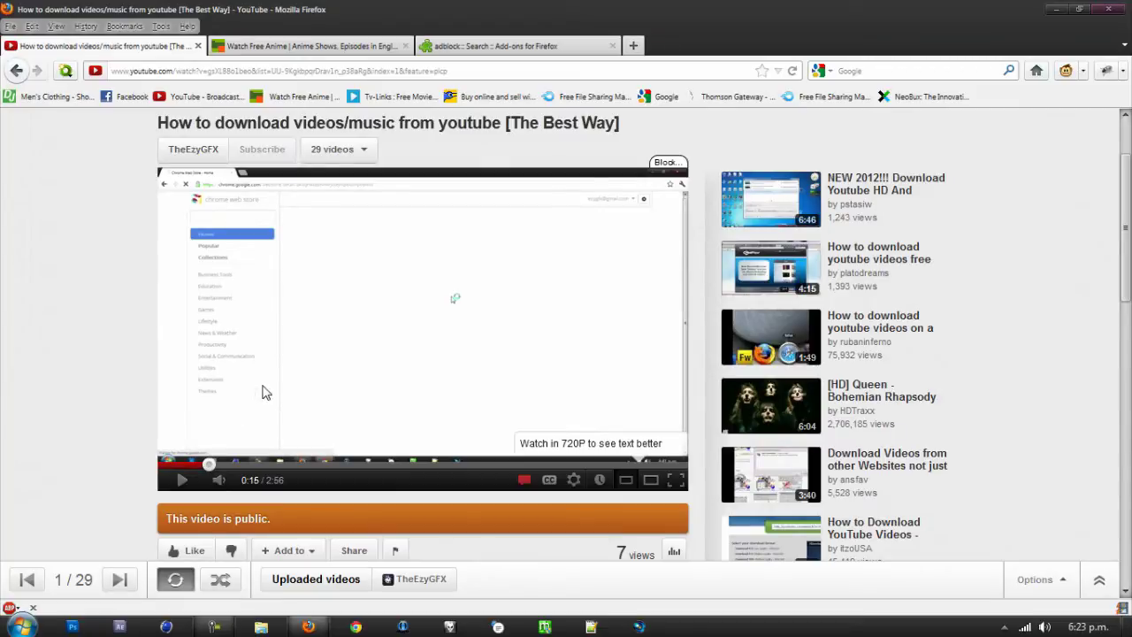
{"action": "left_click", "coordinate": [297, 48]}
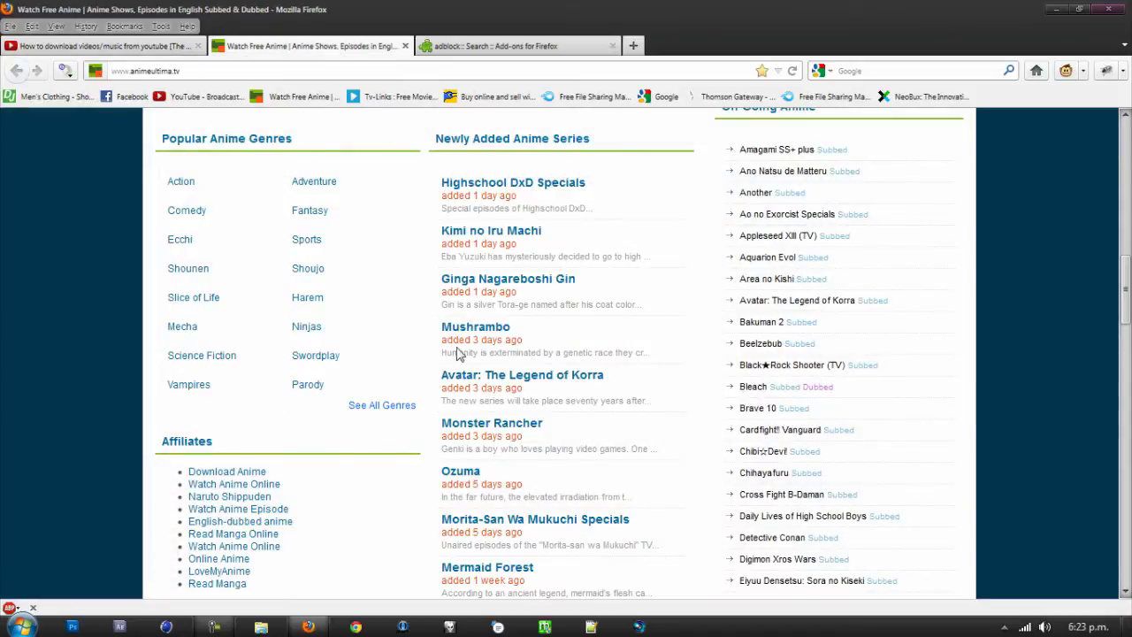
Scroll AnimeUltima's homepage down to the Newly Added Anime Series and On-Going Anime lists
{"action": "scroll", "coordinate": [457, 353], "scroll_direction": "up", "scroll_amount": 10}
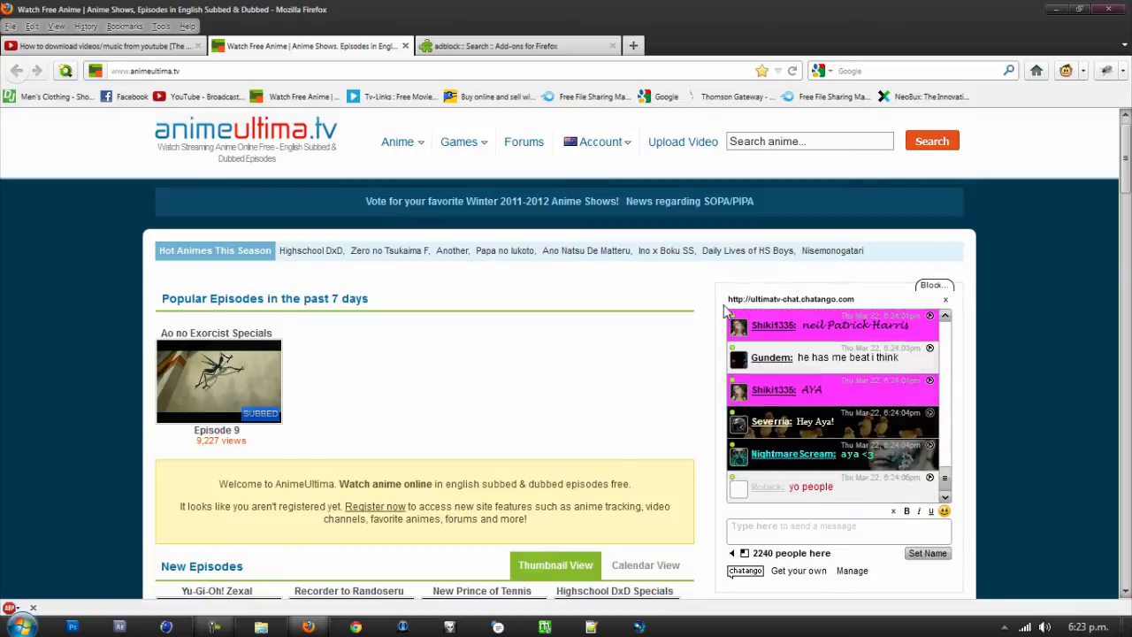
{"action": "scroll", "coordinate": [725, 309], "scroll_direction": "down", "scroll_amount": 10}
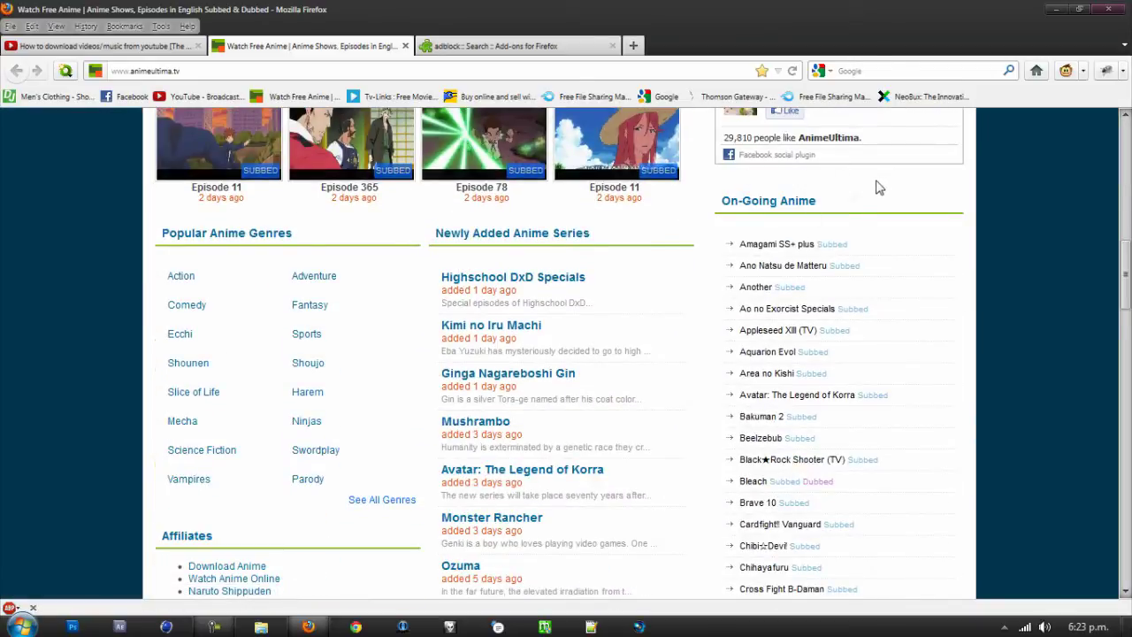
{"action": "scroll", "coordinate": [879, 187], "scroll_direction": "down", "scroll_amount": 5}
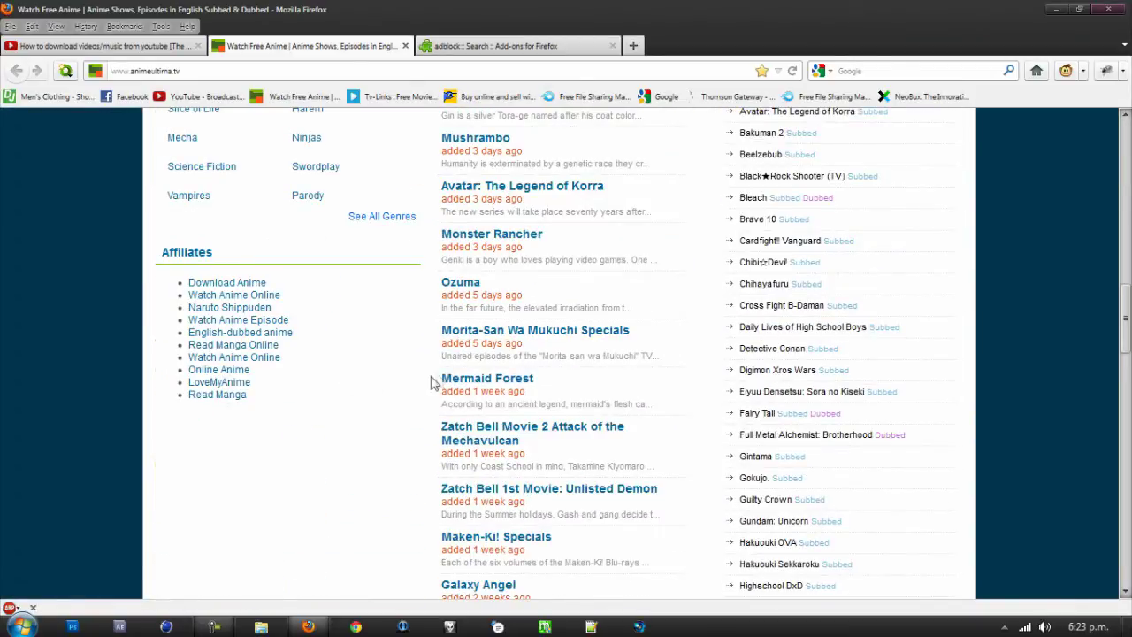
Search the web for 'car' and open the AutoTrader result
{"action": "left_click", "coordinate": [858, 73]}
{"action": "type", "text": "car"}
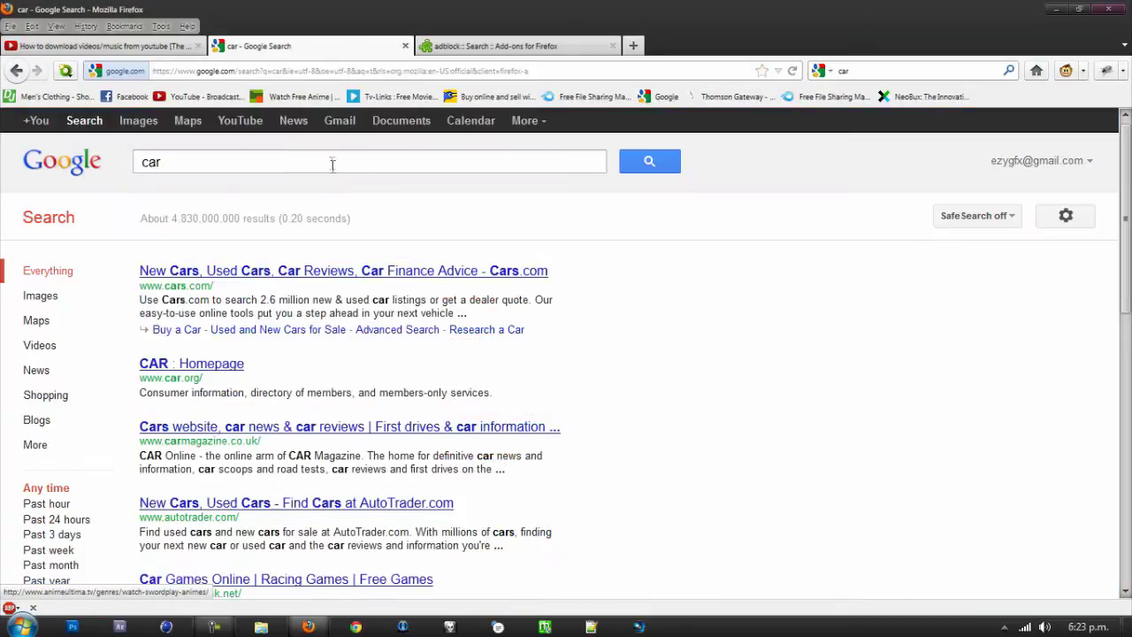
{"action": "scroll", "coordinate": [230, 318], "scroll_direction": "down", "scroll_amount": 5}
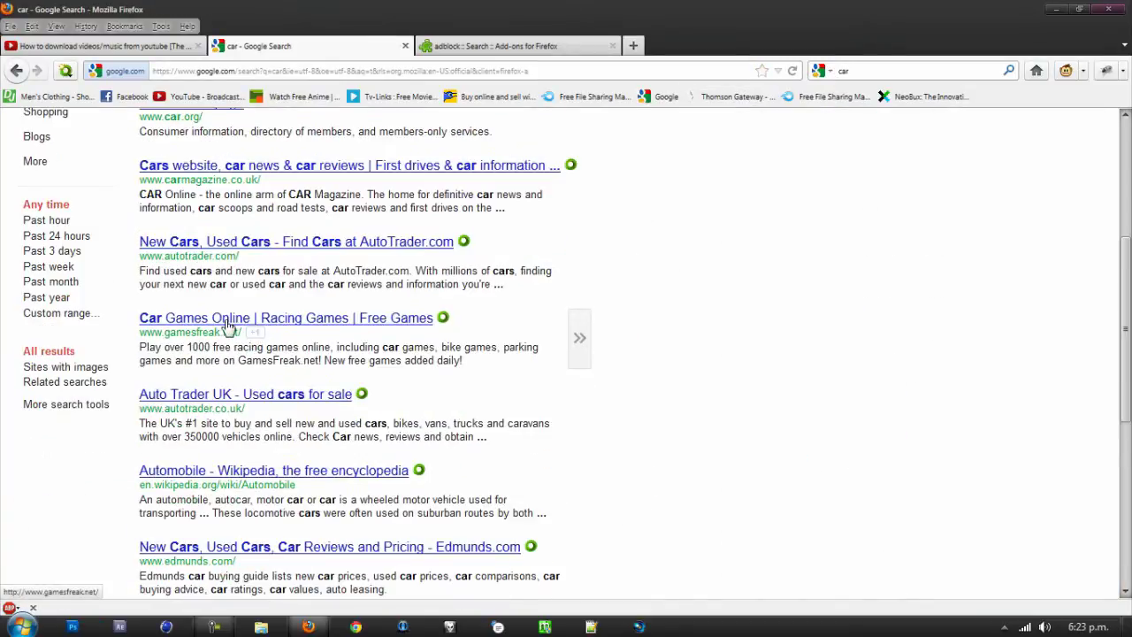
{"action": "left_click", "coordinate": [209, 246]}
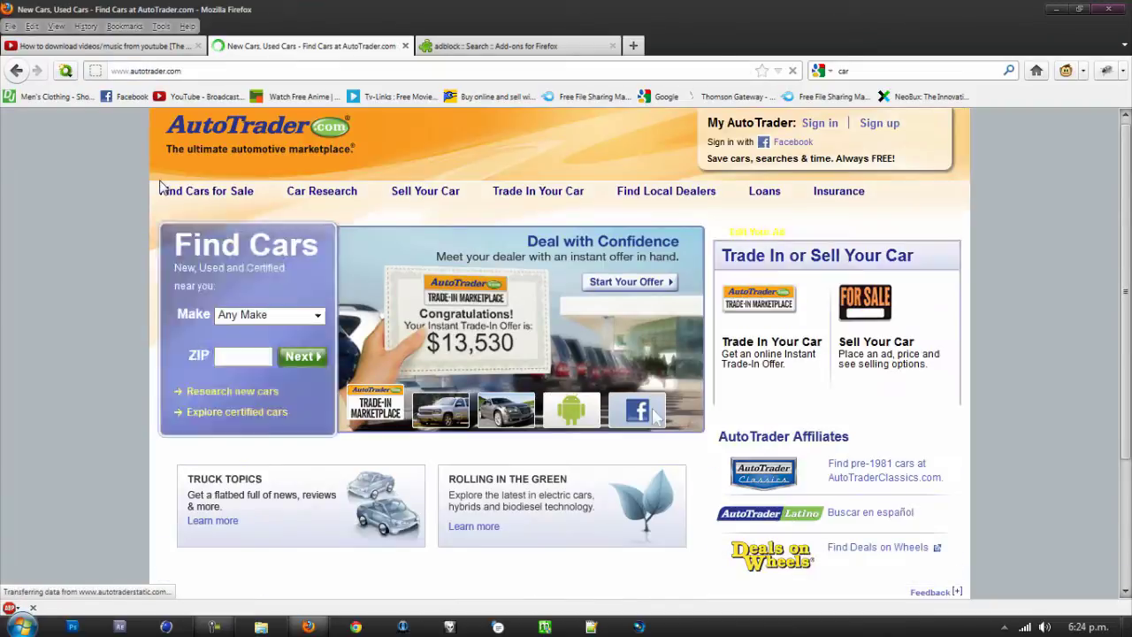
Browse the AutoTrader page, return to the car results, and select the old query
{"action": "scroll", "coordinate": [161, 188], "scroll_direction": "down", "scroll_amount": 2}
{"action": "scroll", "coordinate": [33, 236], "scroll_direction": "down", "scroll_amount": 4}
{"action": "scroll", "coordinate": [34, 235], "scroll_direction": "up", "scroll_amount": 6}
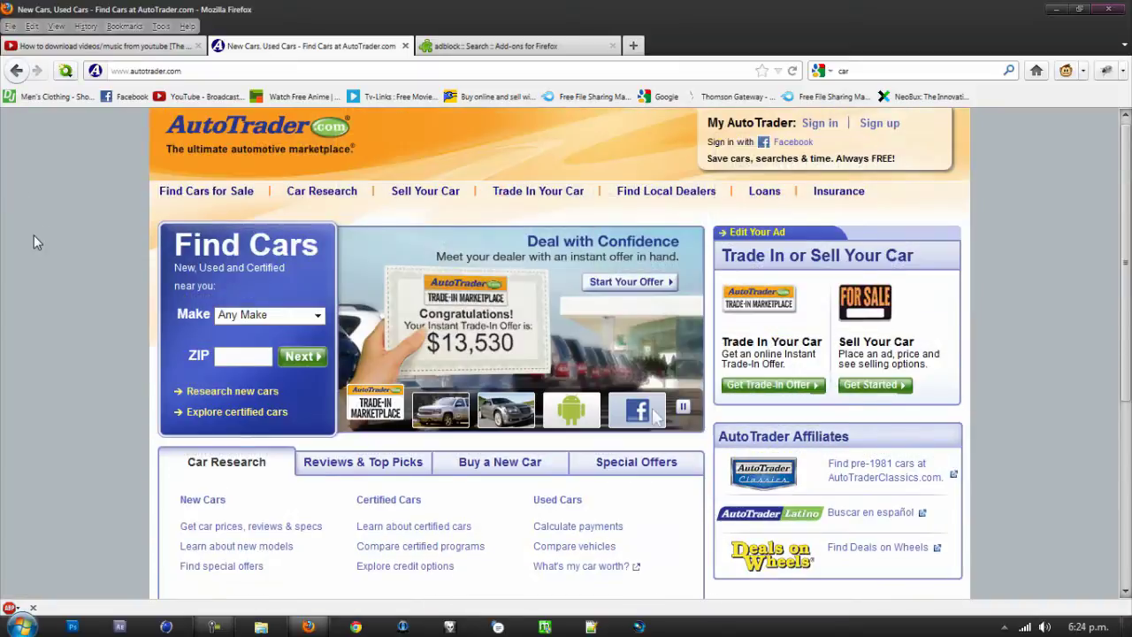
{"action": "scroll", "coordinate": [34, 235], "scroll_direction": "down", "scroll_amount": 2}
{"action": "left_click", "coordinate": [16, 70]}
{"action": "scroll", "coordinate": [159, 316], "scroll_direction": "down", "scroll_amount": 2}
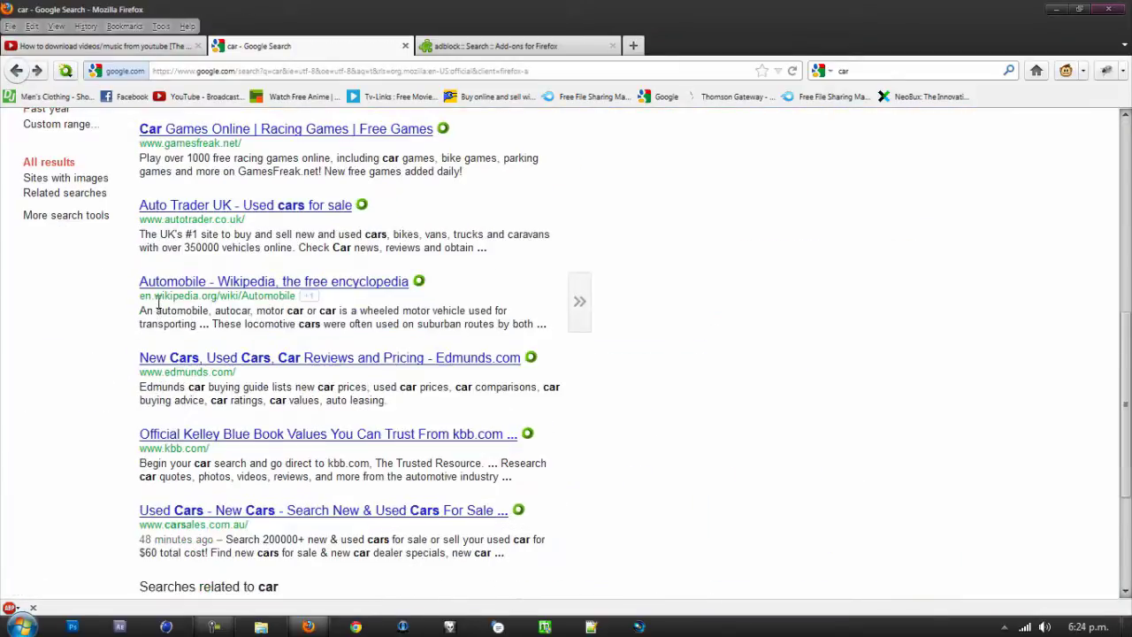
{"action": "scroll", "coordinate": [199, 276], "scroll_direction": "up", "scroll_amount": 5}
{"action": "double_click", "coordinate": [207, 161]}
Search Google for 'gaming website', scroll through the results, then return to the Google homepage
{"action": "type", "text": "g"}
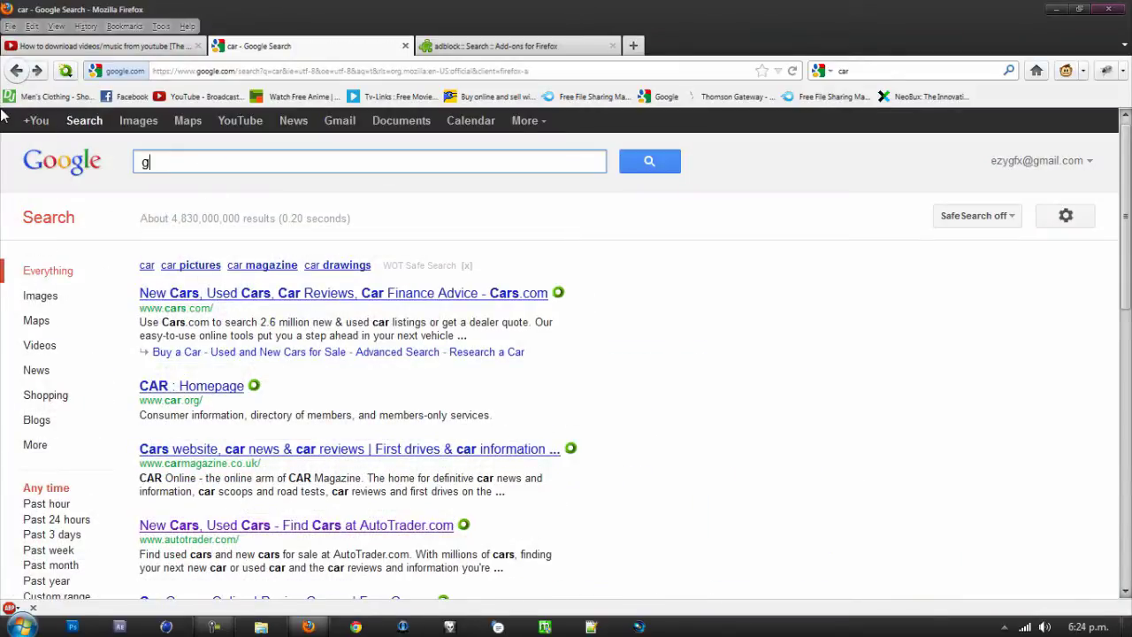
{"action": "type", "text": "aming webs"}
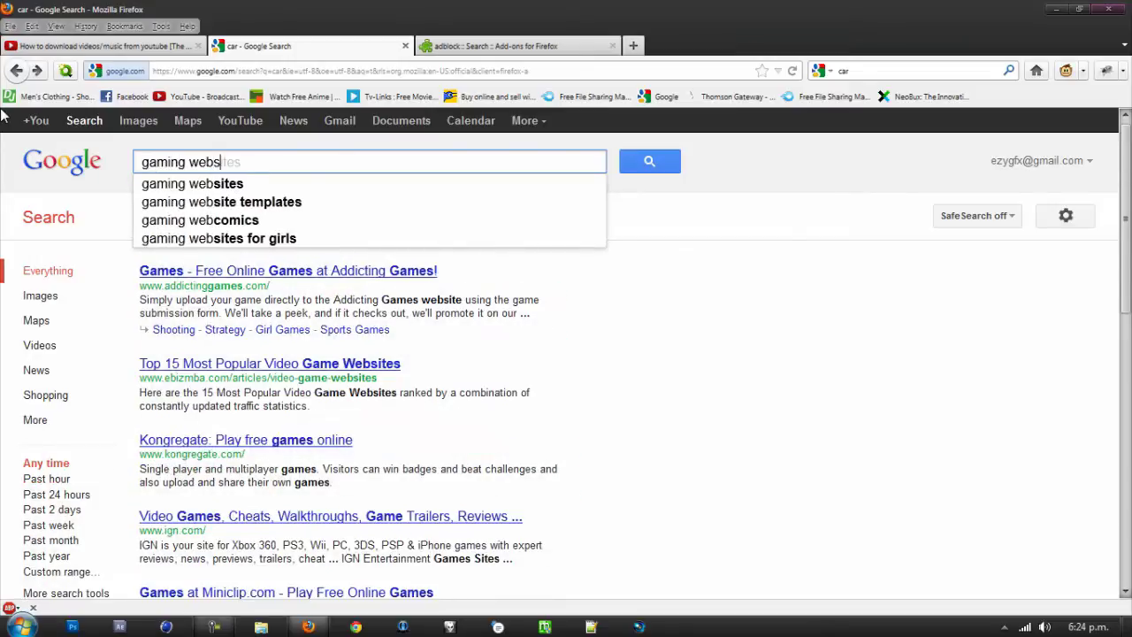
{"action": "type", "text": "ite"}
{"action": "key", "text": "Return"}
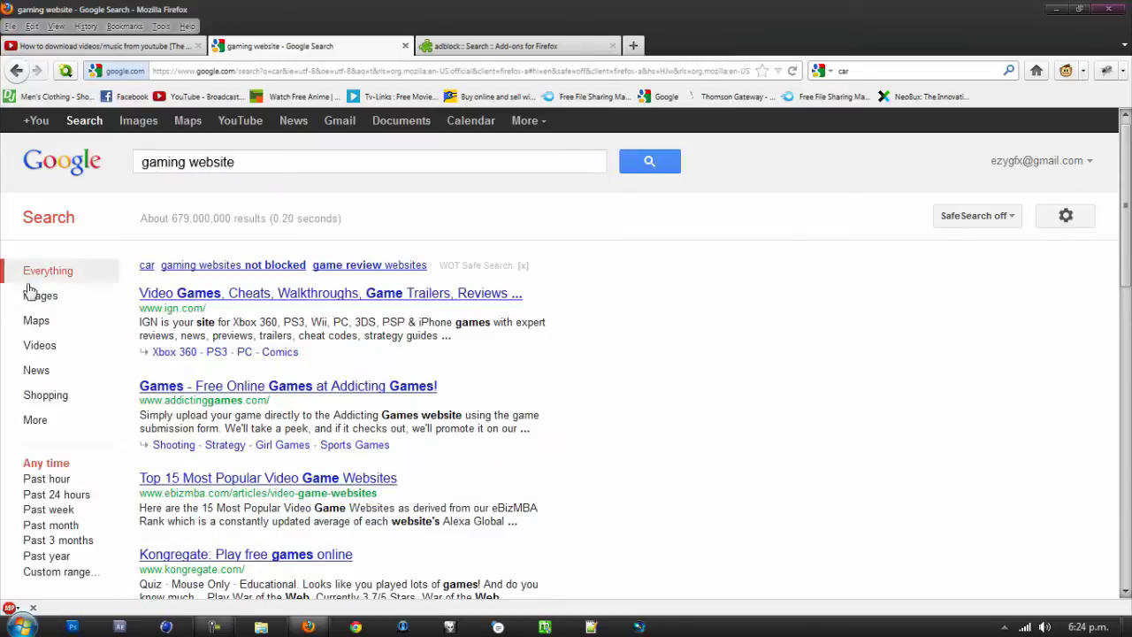
{"action": "scroll", "coordinate": [222, 387], "scroll_direction": "down", "scroll_amount": 4}
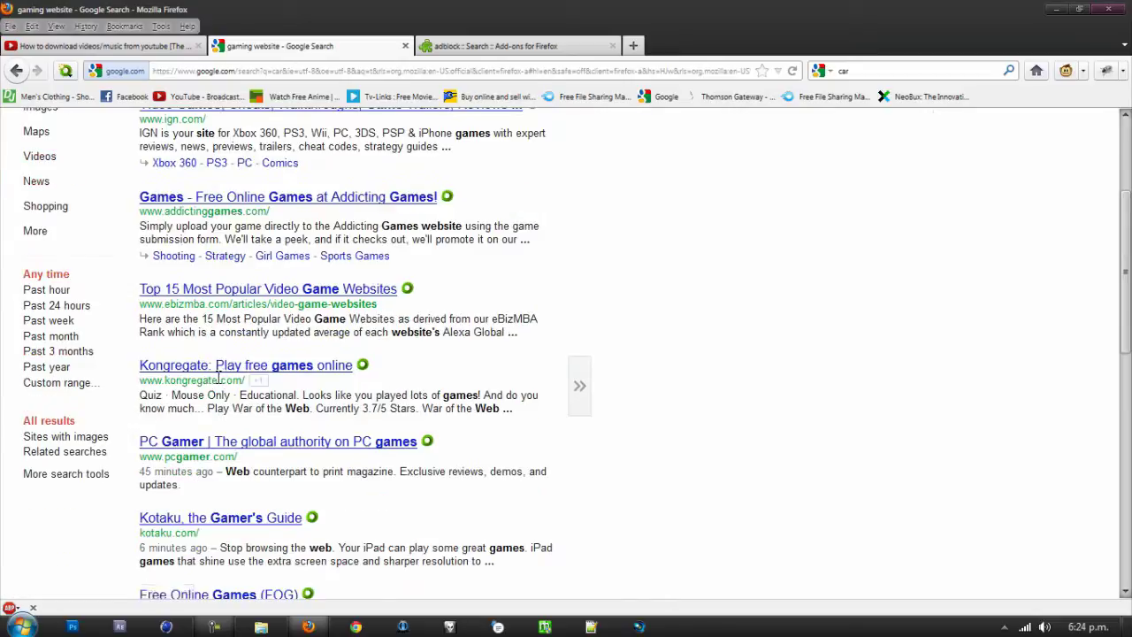
{"action": "scroll", "coordinate": [215, 376], "scroll_direction": "down", "scroll_amount": 2}
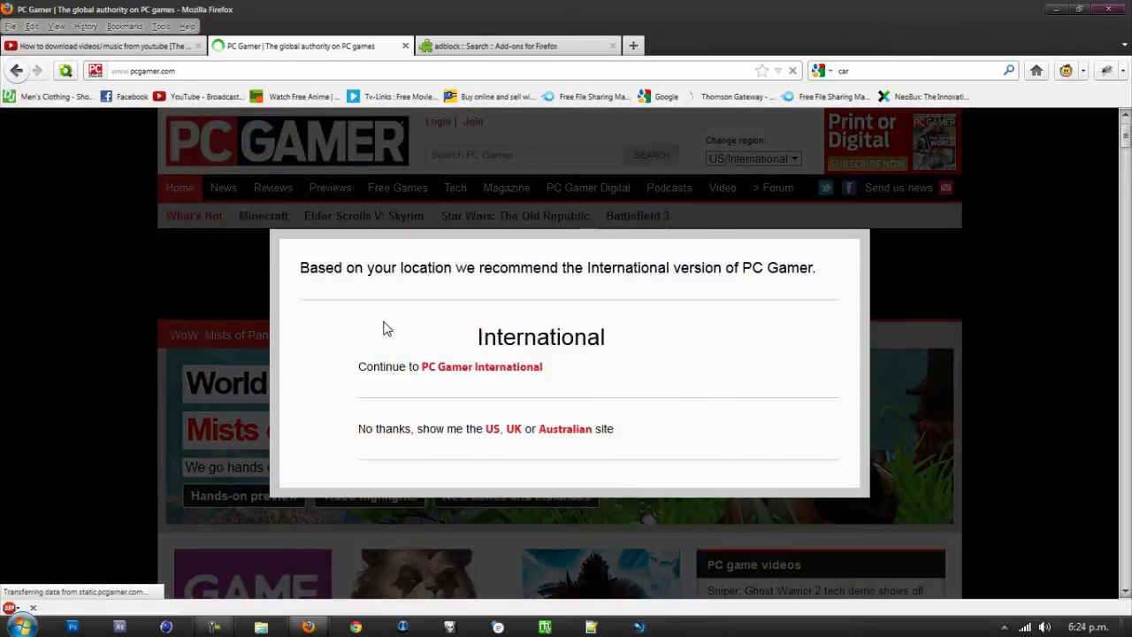
{"action": "scroll", "coordinate": [283, 331], "scroll_direction": "down", "scroll_amount": 3}
{"action": "scroll", "coordinate": [283, 331], "scroll_direction": "down", "scroll_amount": 4}
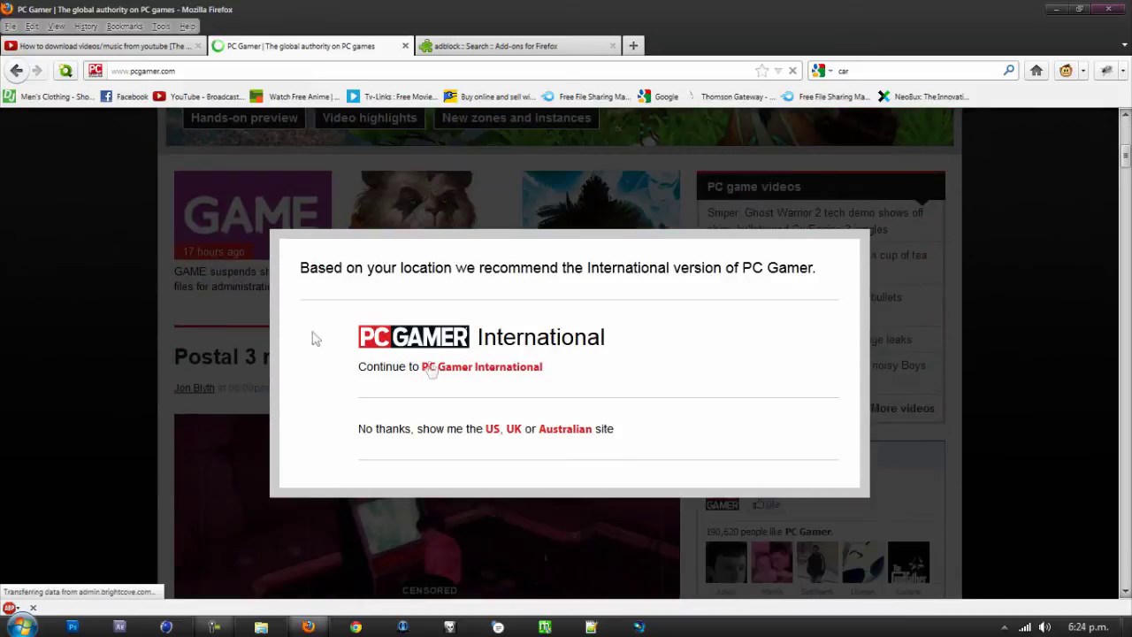
{"action": "left_click", "coordinate": [666, 97]}
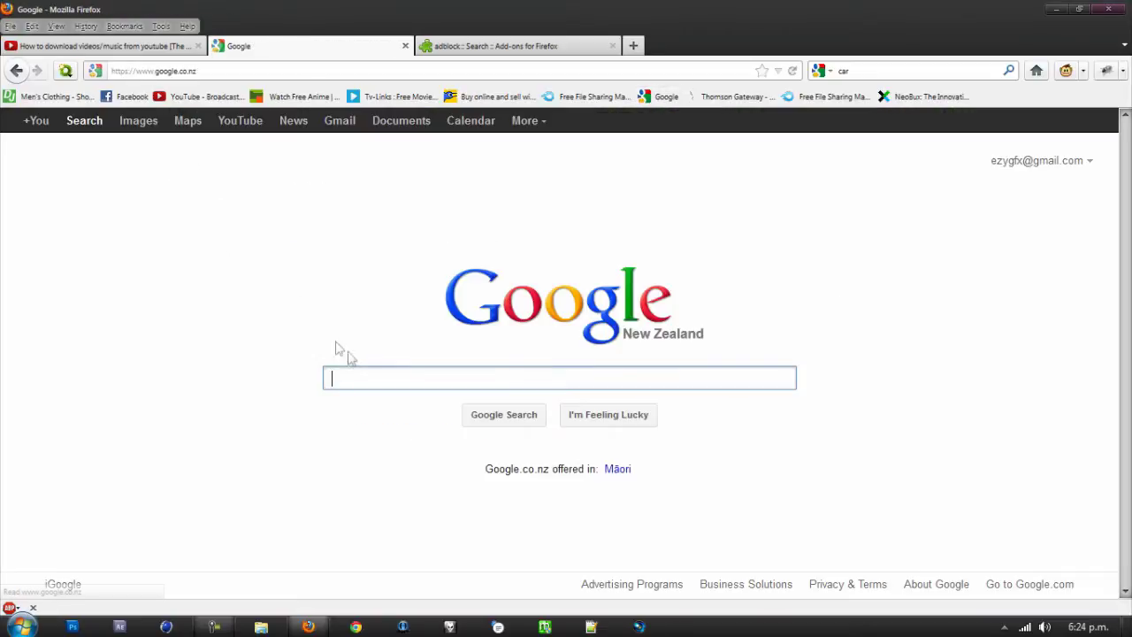
Search Google for 'sdd', then disable Adblock Plus on google.co.nz and reload so ads appear
{"action": "type", "text": "sdd"}
{"action": "key", "text": "Return"}
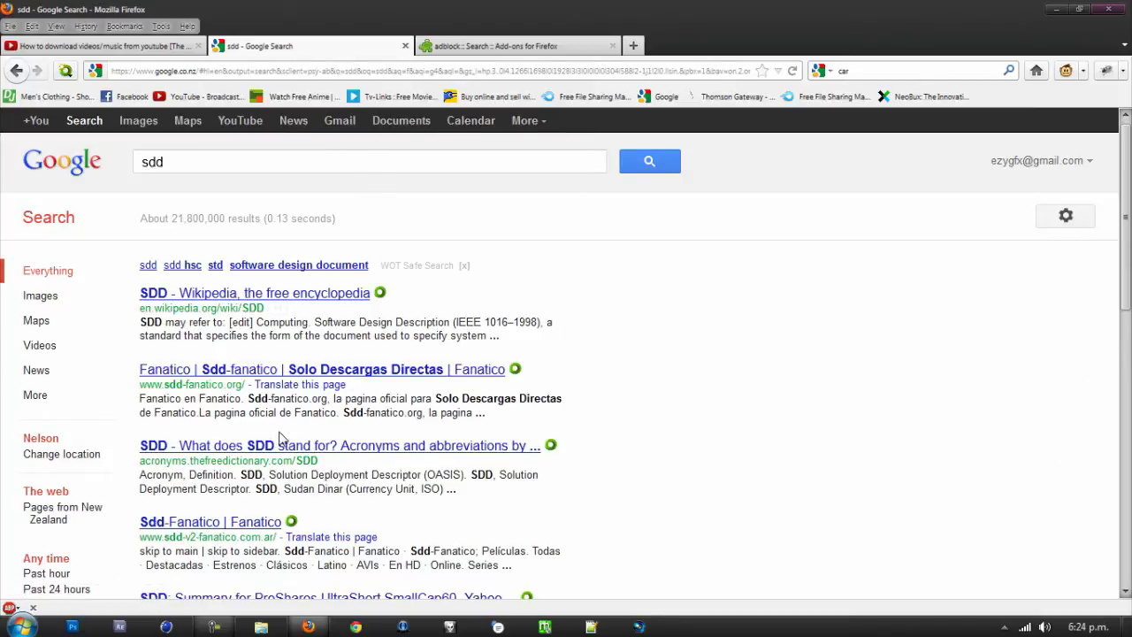
{"action": "left_click", "coordinate": [8, 608]}
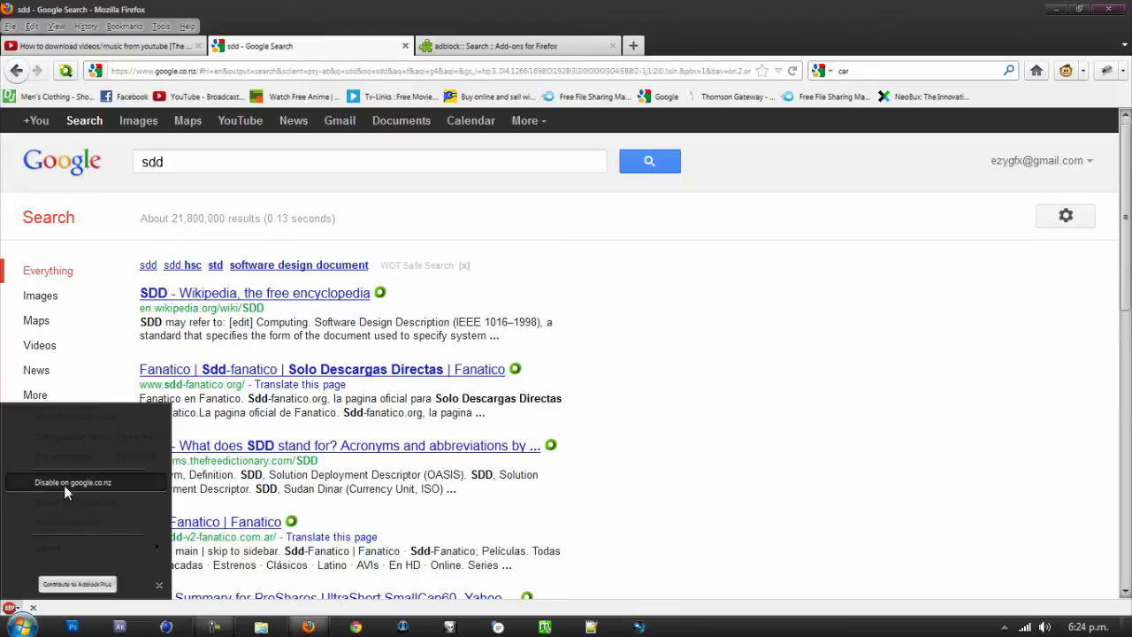
{"action": "left_click", "coordinate": [63, 485]}
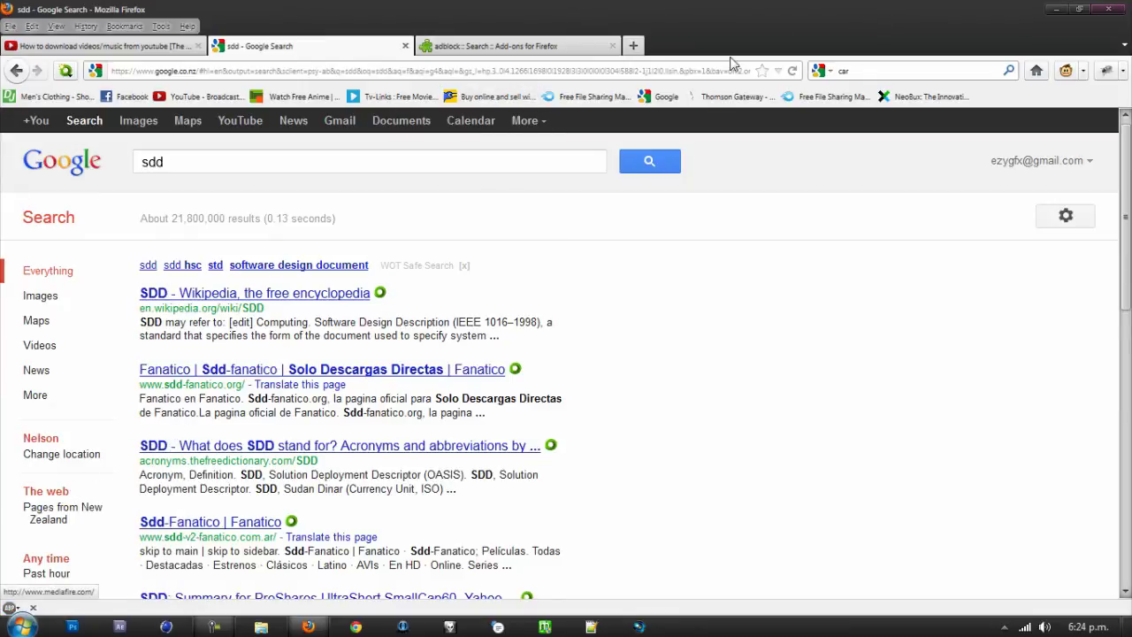
{"action": "left_click", "coordinate": [792, 72]}
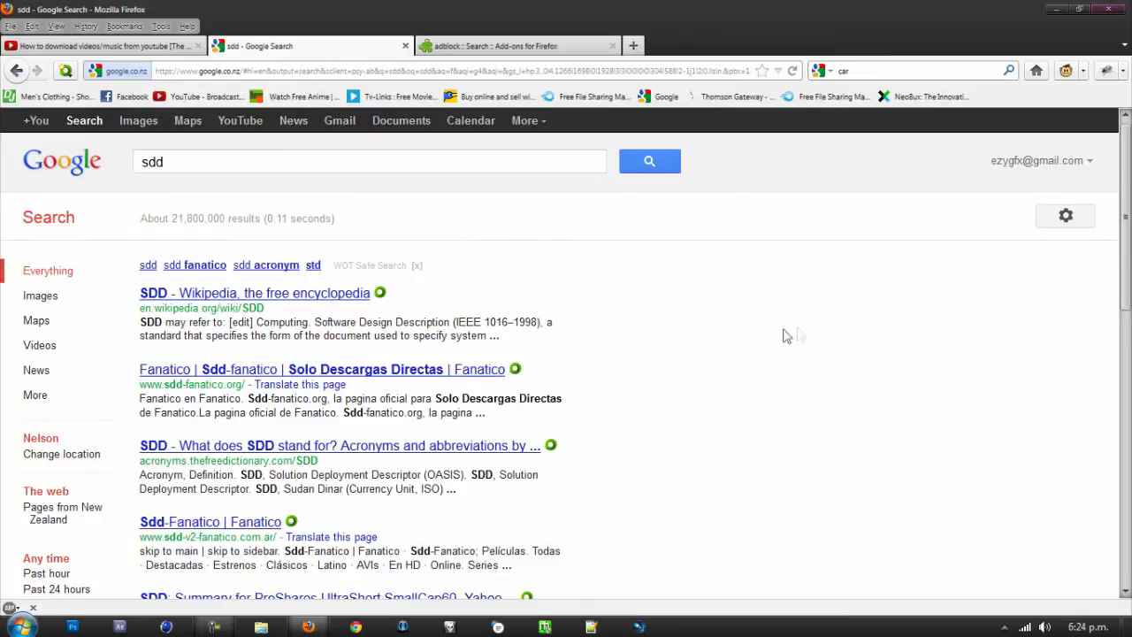
Search Google for 'Car' and scroll down the results to the sponsored listings
{"action": "left_click", "coordinate": [230, 161]}
{"action": "type", "text": "dd"}
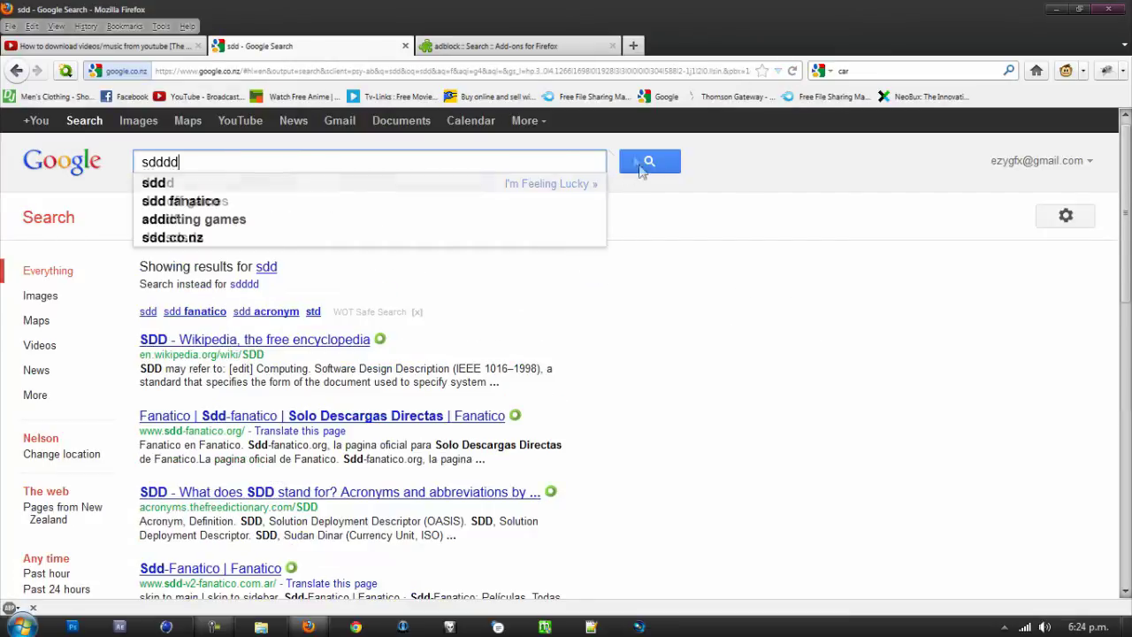
{"action": "double_click", "coordinate": [234, 161]}
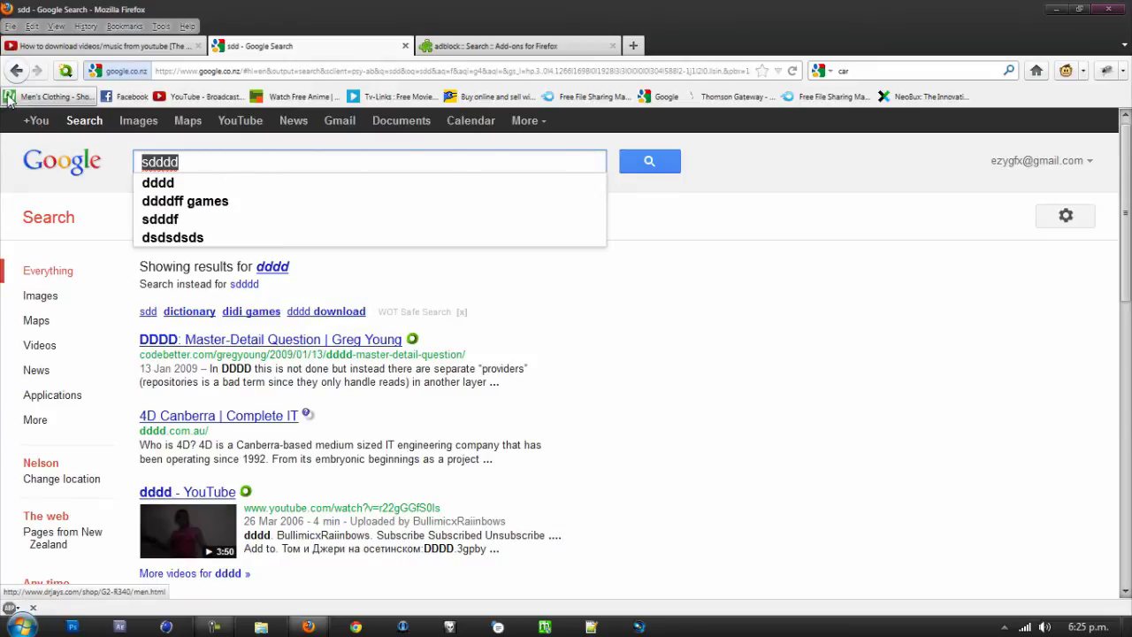
{"action": "type", "text": "Car"}
{"action": "key", "text": "Return"}
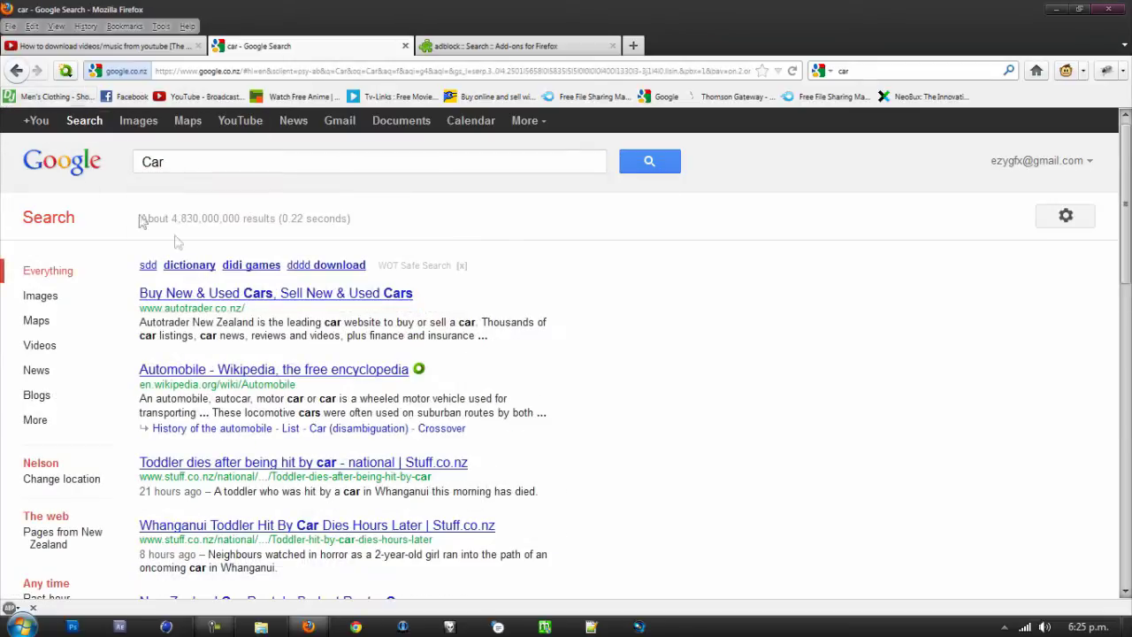
{"action": "scroll", "coordinate": [548, 310], "scroll_direction": "down", "scroll_amount": 4}
{"action": "scroll", "coordinate": [544, 305], "scroll_direction": "down", "scroll_amount": 6}
{"action": "scroll", "coordinate": [539, 310], "scroll_direction": "down", "scroll_amount": 2}
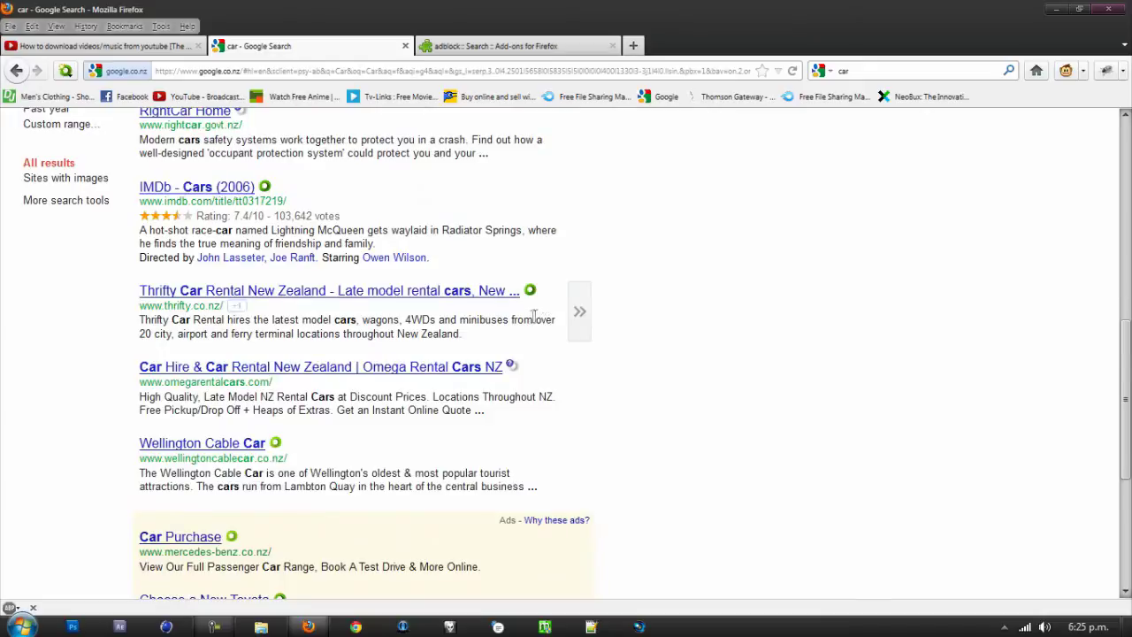
{"action": "scroll", "coordinate": [530, 318], "scroll_direction": "down", "scroll_amount": 4}
Close the Car results tab and open the AnimeUltima bookmark in a new tab
{"action": "left_click", "coordinate": [405, 45]}
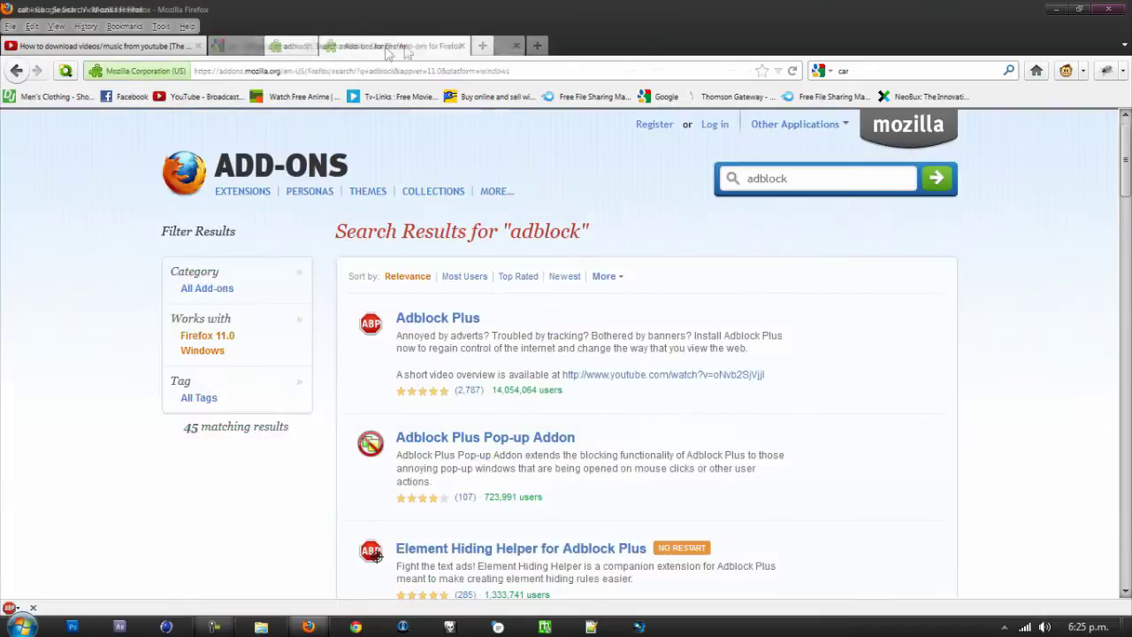
{"action": "middle_click", "coordinate": [308, 96]}
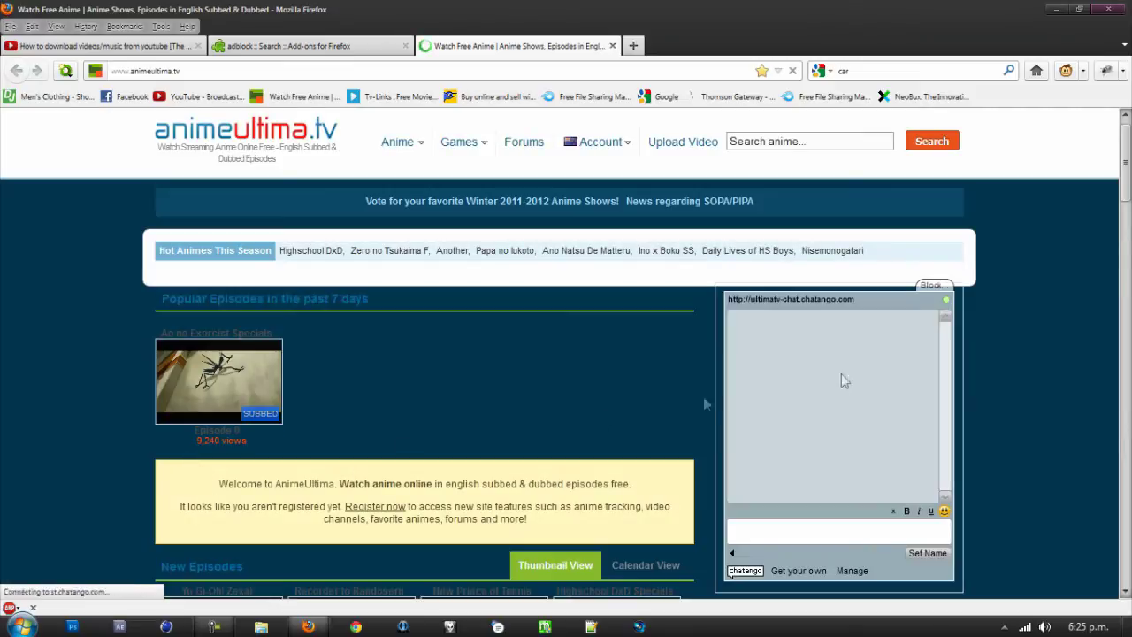
{"action": "scroll", "coordinate": [728, 431], "scroll_direction": "down", "scroll_amount": 4}
Disable Adblock Plus on animeultima.tv and reload so the page's banner ads show
{"action": "left_click", "coordinate": [20, 623]}
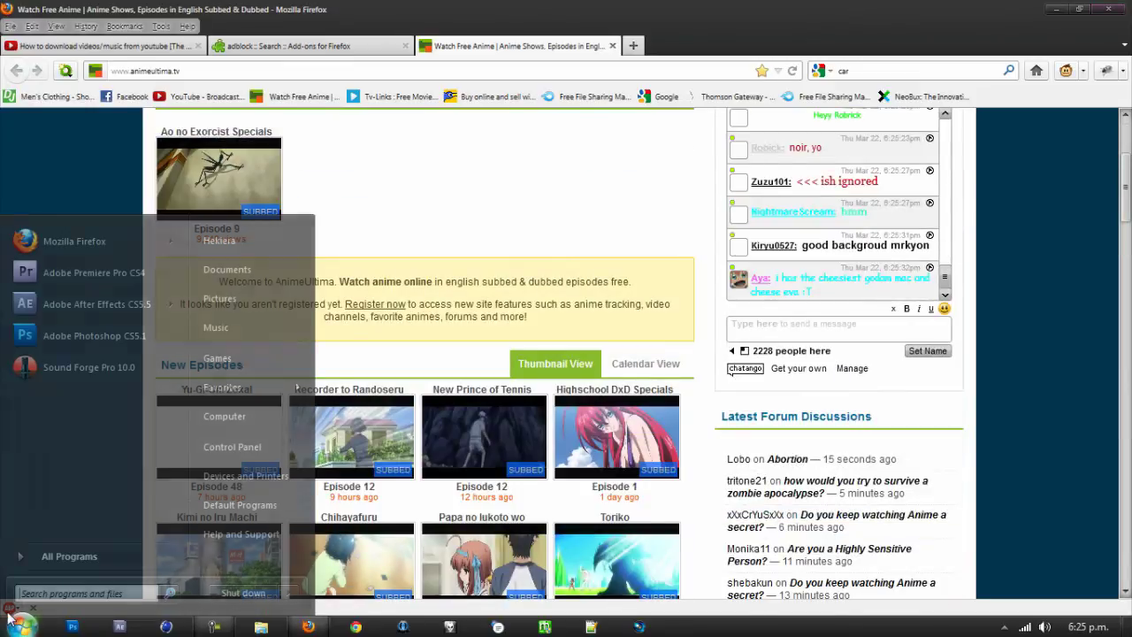
{"action": "left_click", "coordinate": [18, 624]}
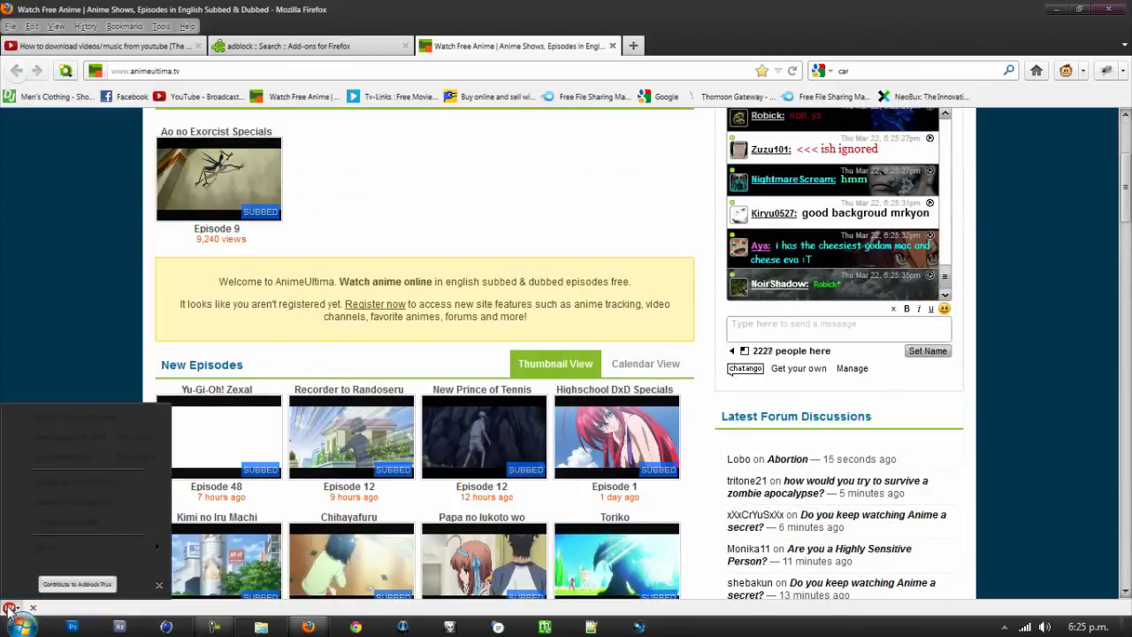
{"action": "left_click", "coordinate": [105, 482]}
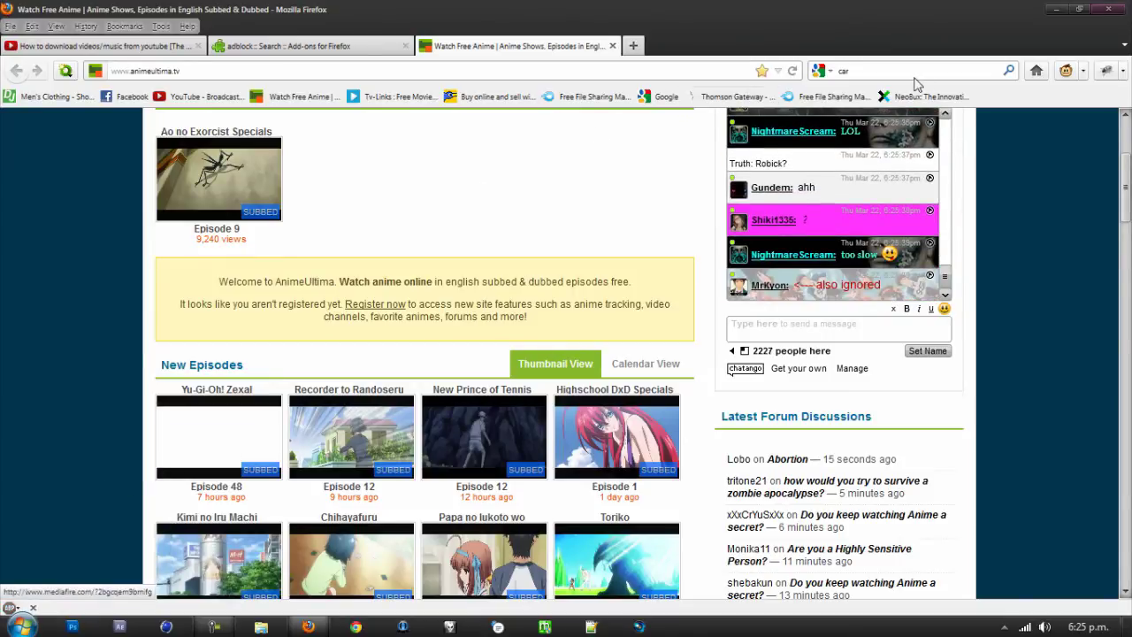
{"action": "left_click", "coordinate": [793, 72]}
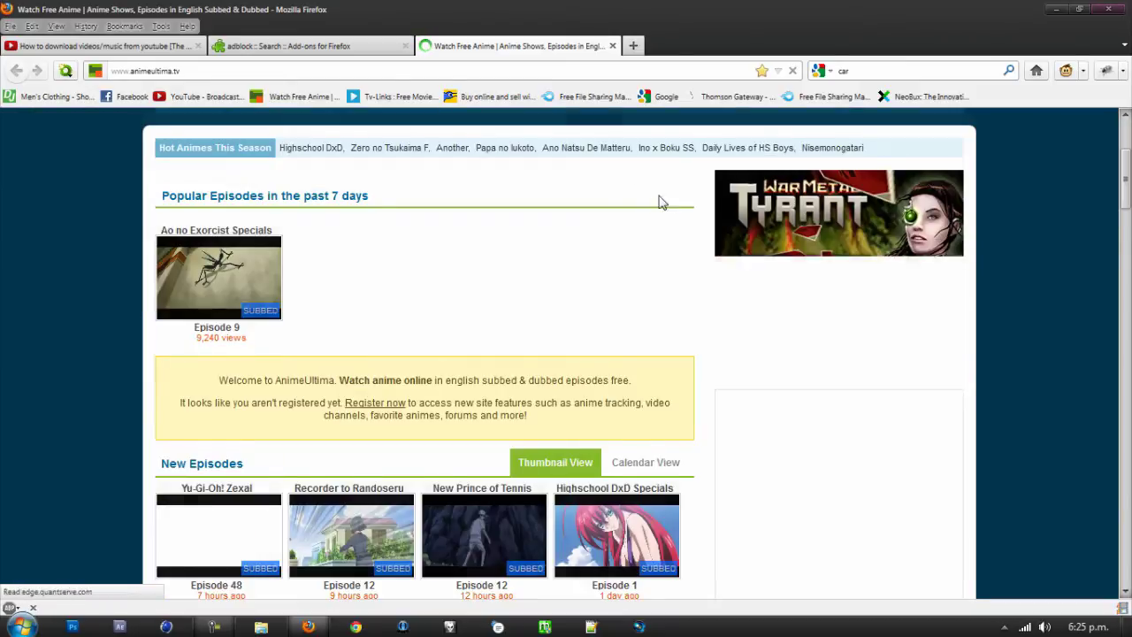
{"action": "scroll", "coordinate": [849, 431], "scroll_direction": "down", "scroll_amount": 5}
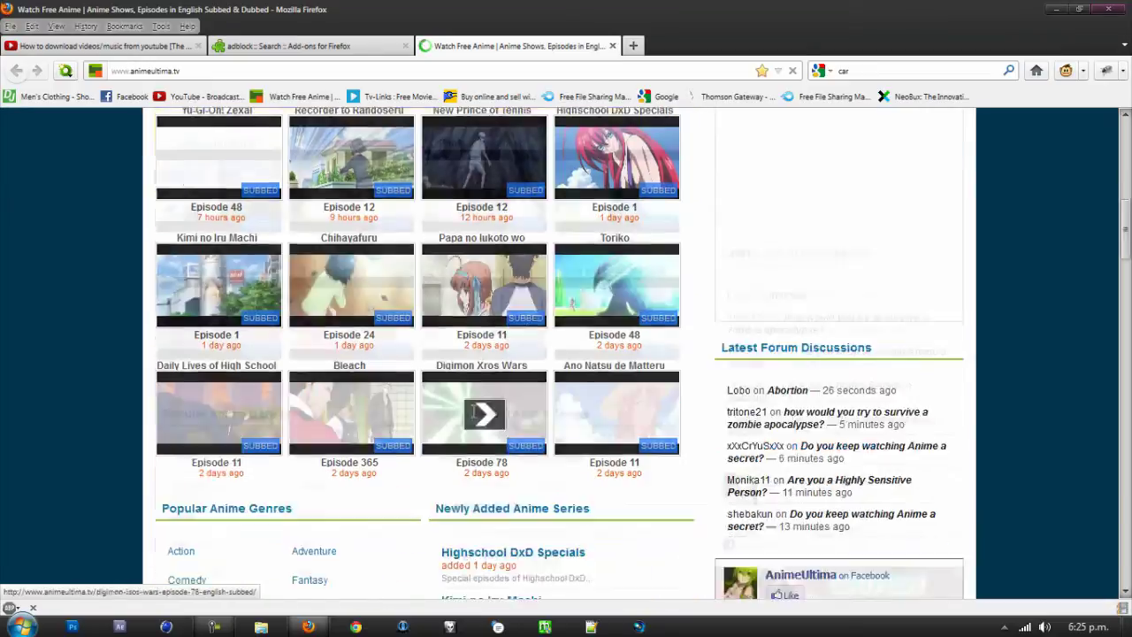
{"action": "scroll", "coordinate": [849, 431], "scroll_direction": "down", "scroll_amount": 5}
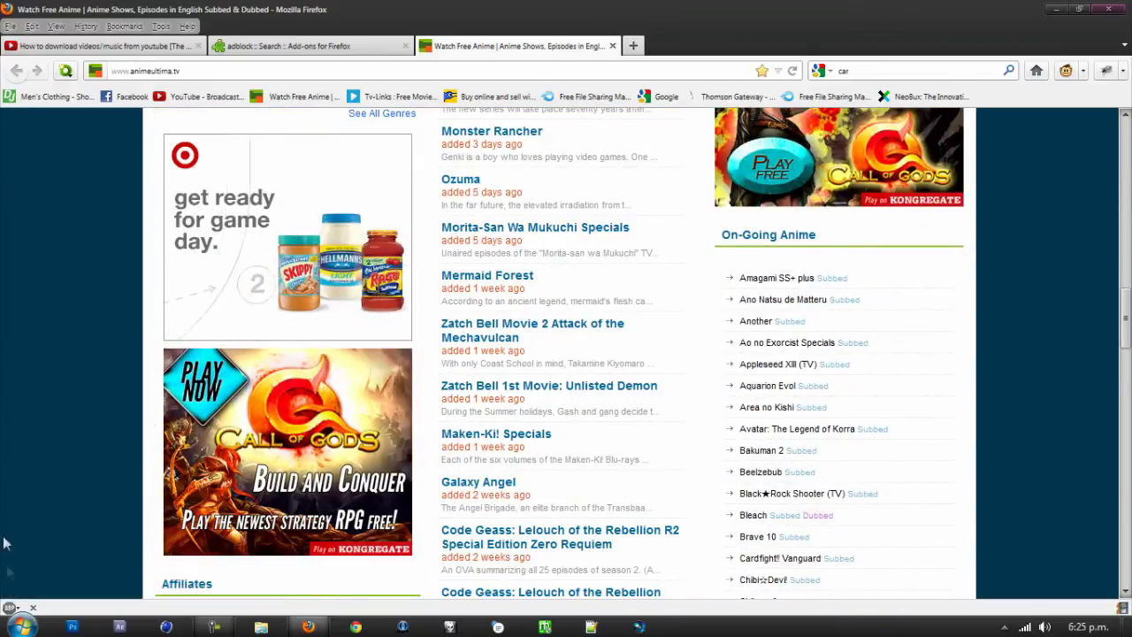
{"action": "left_click", "coordinate": [9, 609]}
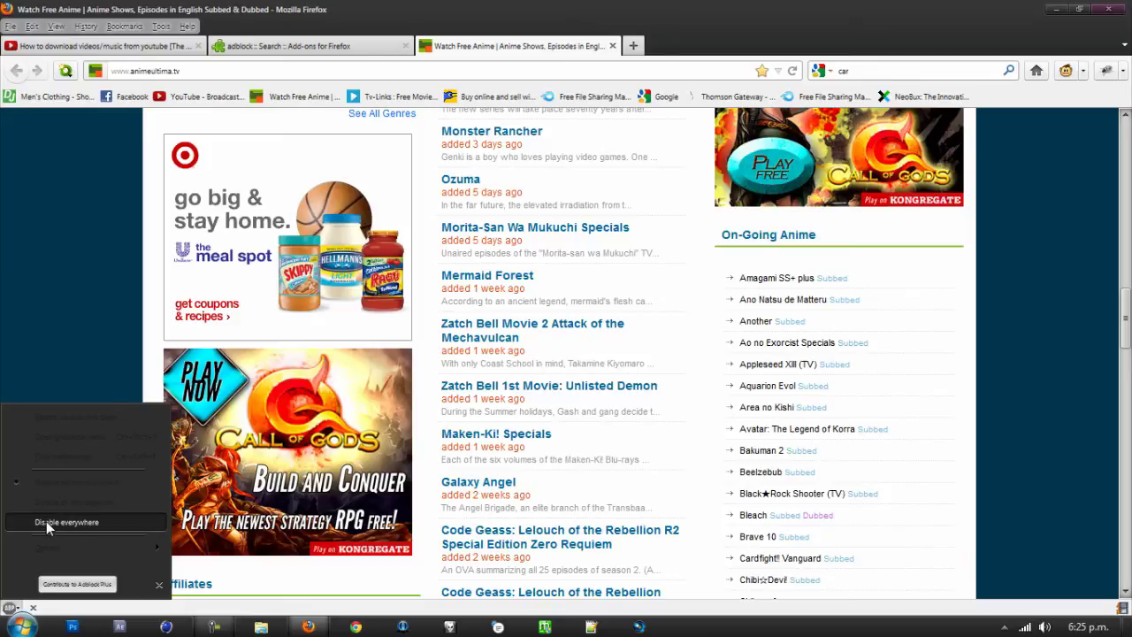
Choose Disable everywhere in the Adblock Plus menu to stop ad blocking on all sites
{"action": "left_click", "coordinate": [74, 523]}
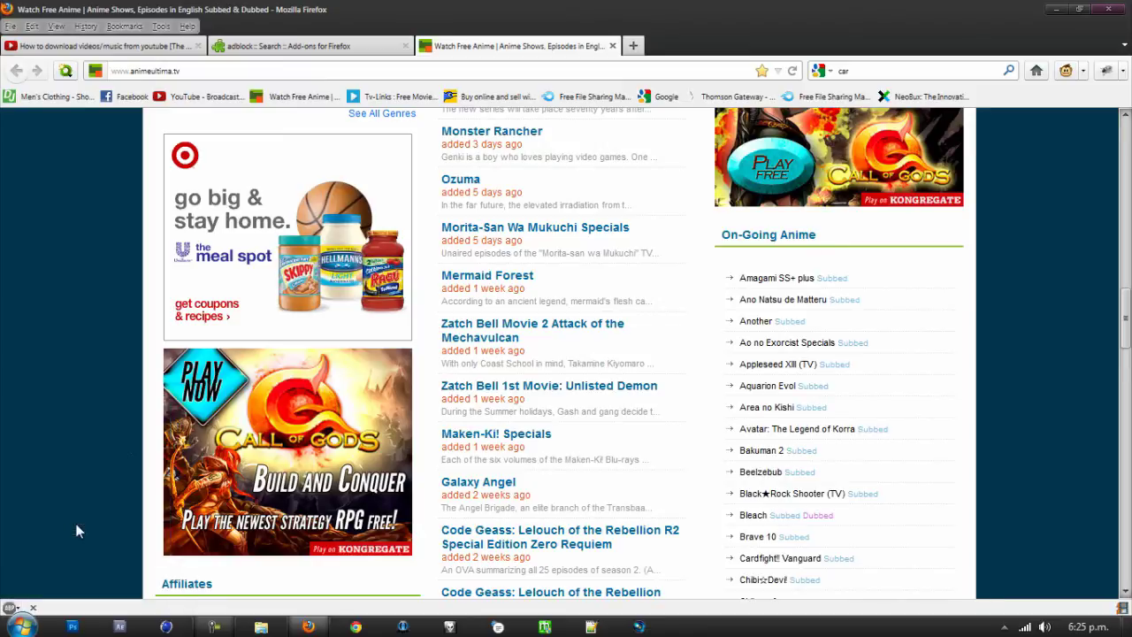
Switch to the YouTube guide tab, reload it and pause the video
{"action": "left_click", "coordinate": [146, 46]}
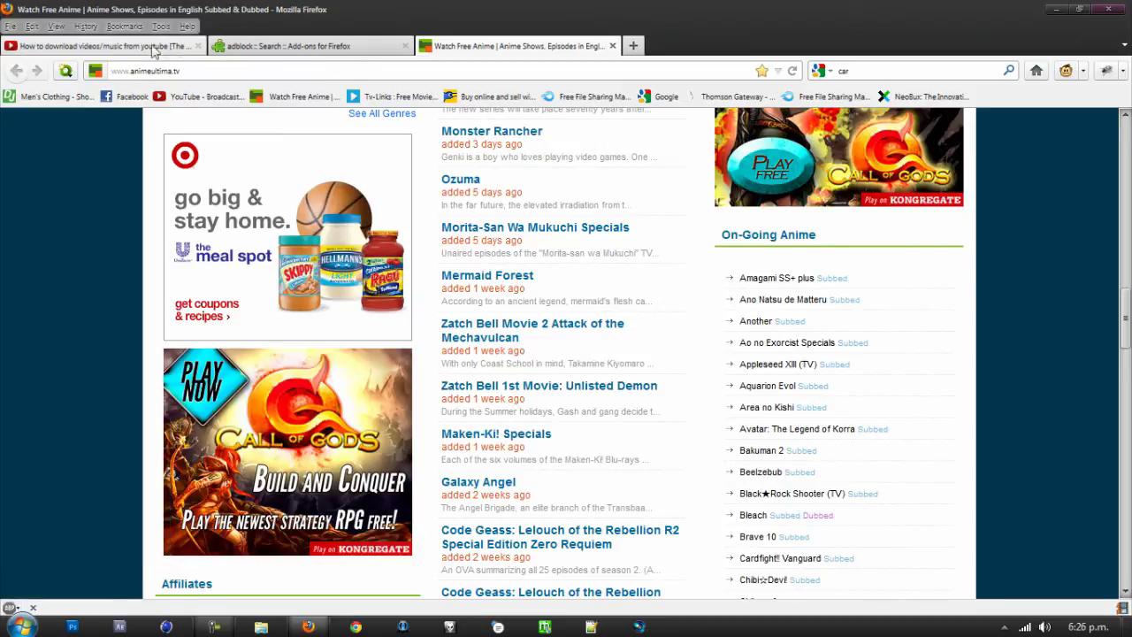
{"action": "mouse_move", "coordinate": [423, 310]}
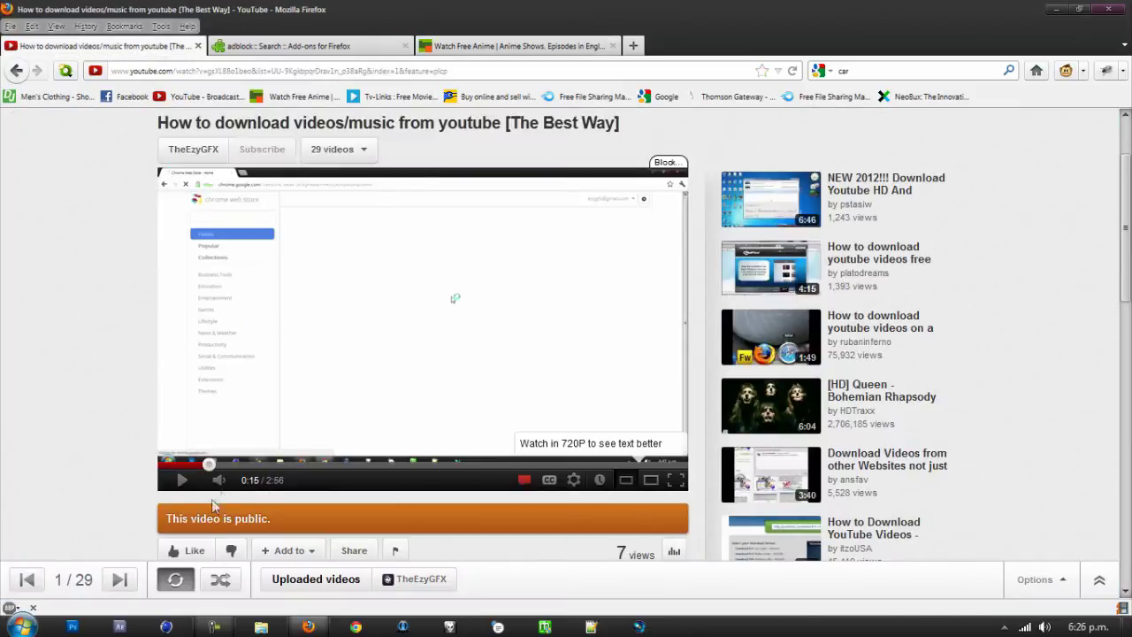
{"action": "left_click", "coordinate": [793, 71]}
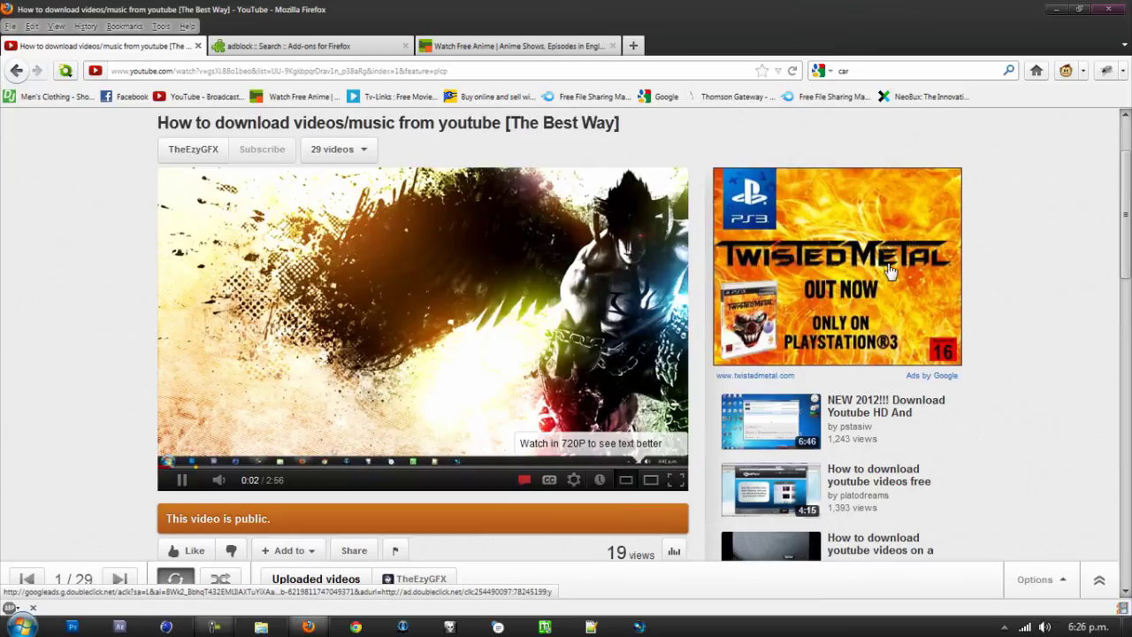
{"action": "left_click", "coordinate": [665, 379]}
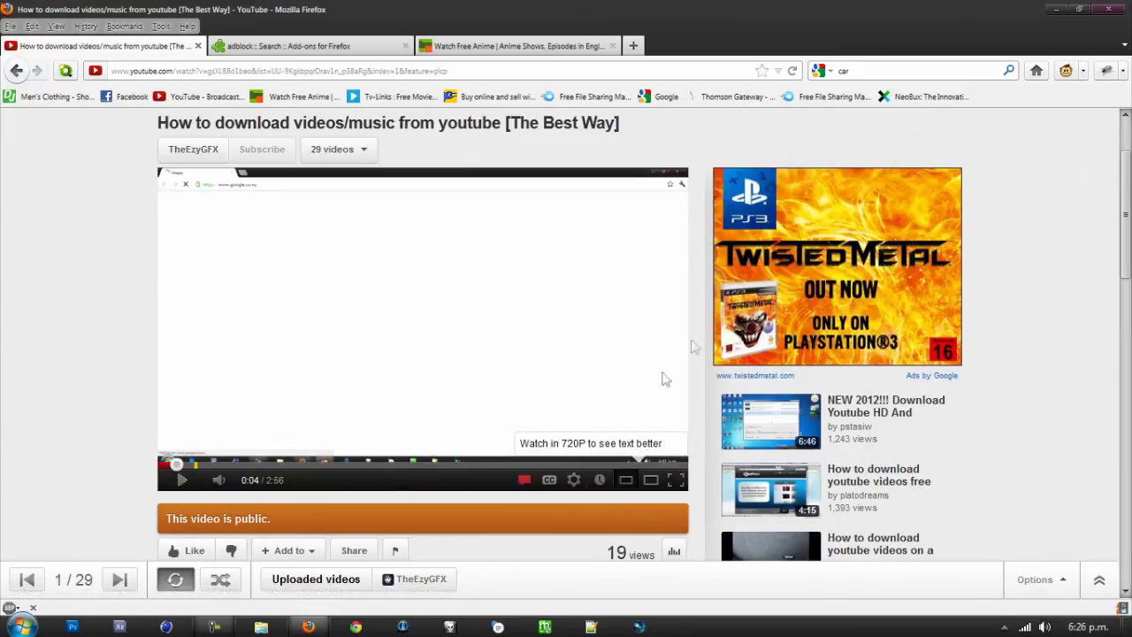
Re-enable Adblock Plus everywhere and reload so the Twisted Metal sidebar ad disappears
{"action": "left_click", "coordinate": [8, 608]}
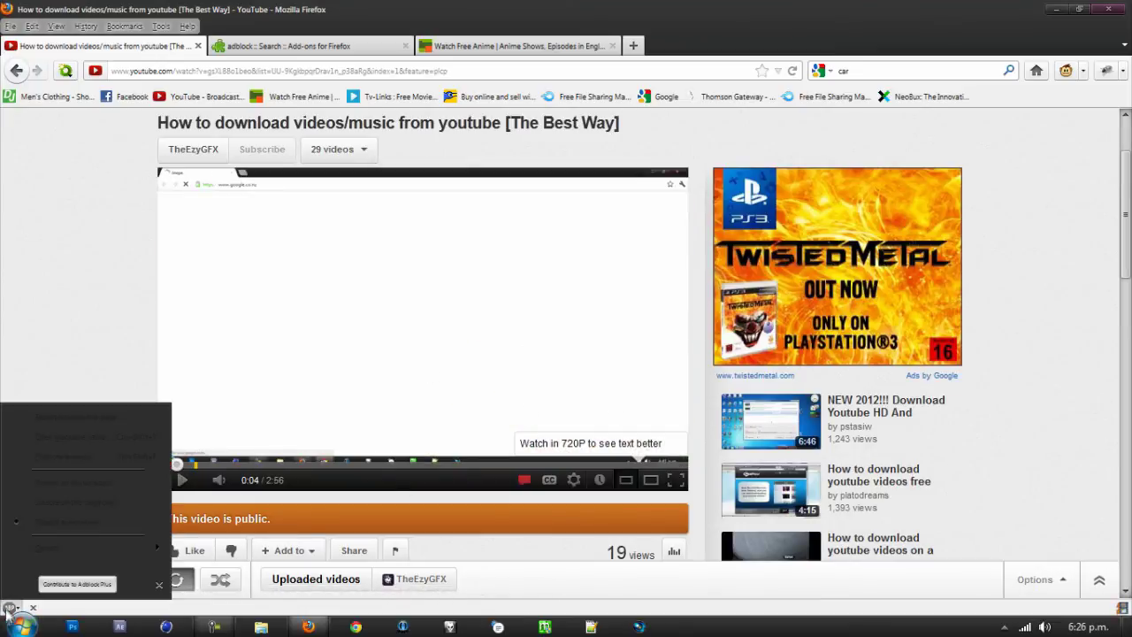
{"action": "left_click", "coordinate": [42, 523]}
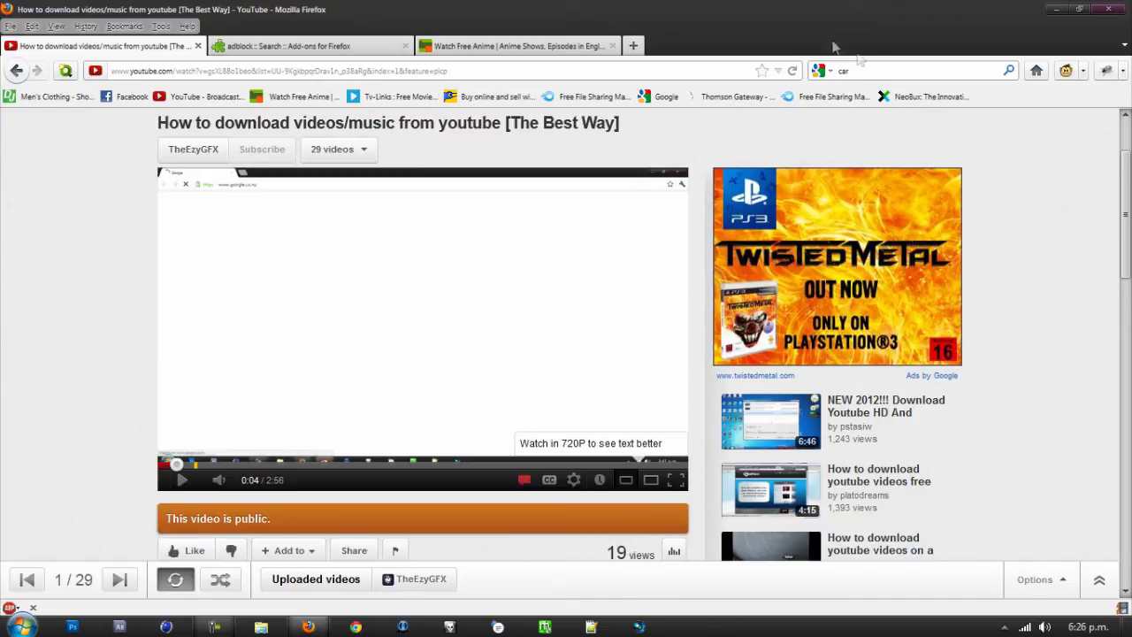
{"action": "left_click", "coordinate": [794, 71]}
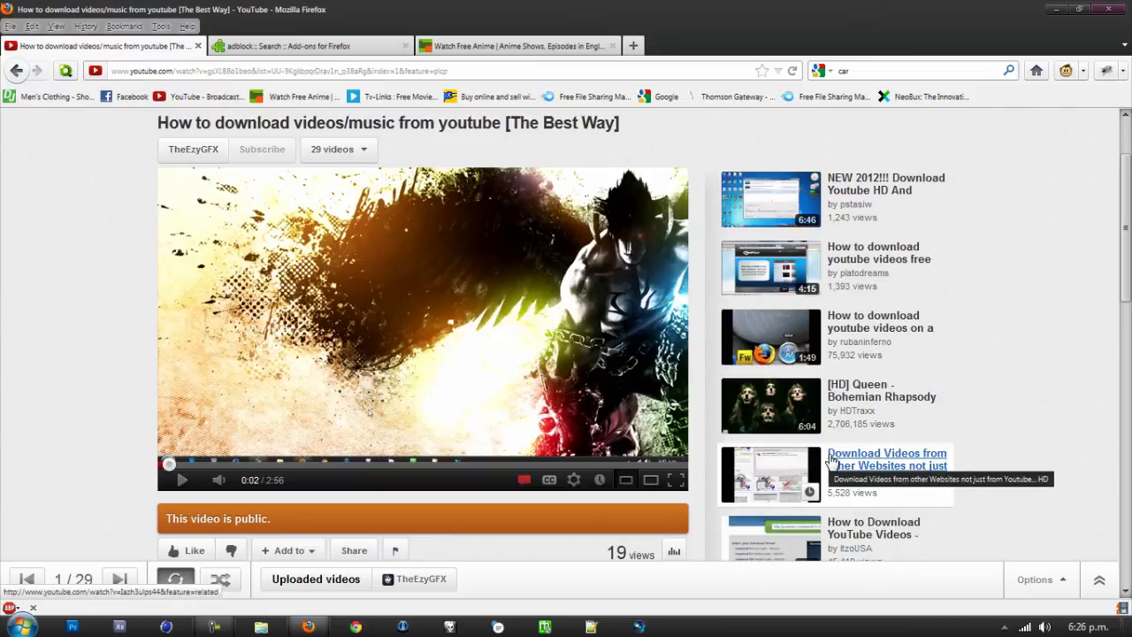
{"action": "scroll", "coordinate": [495, 528], "scroll_direction": "down", "scroll_amount": 2}
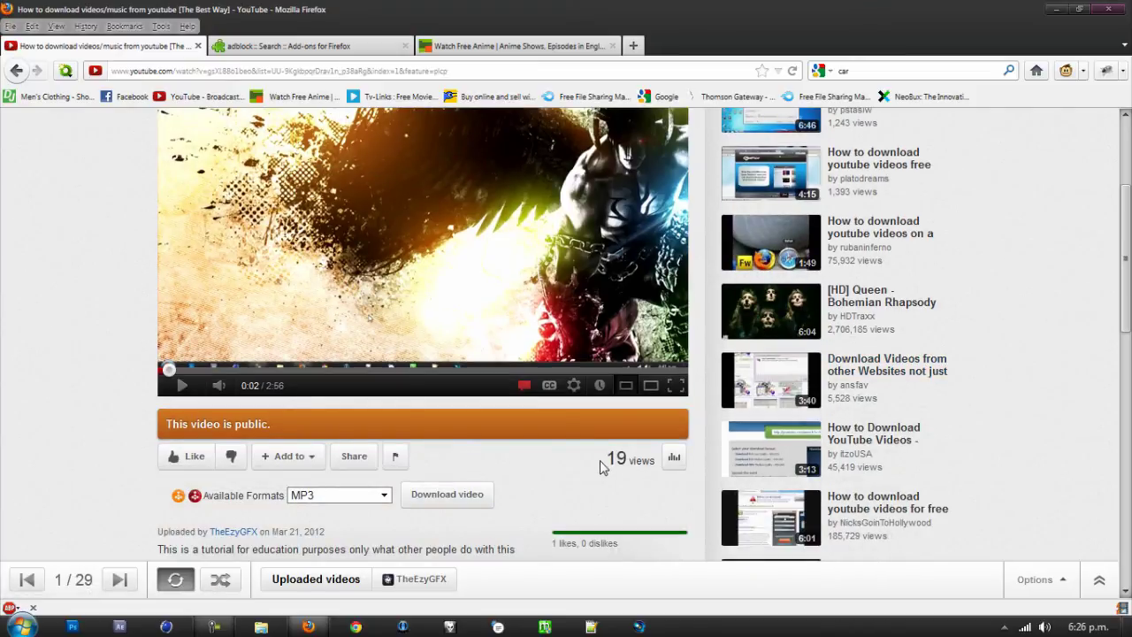
{"action": "scroll", "coordinate": [530, 475], "scroll_direction": "up", "scroll_amount": 2}
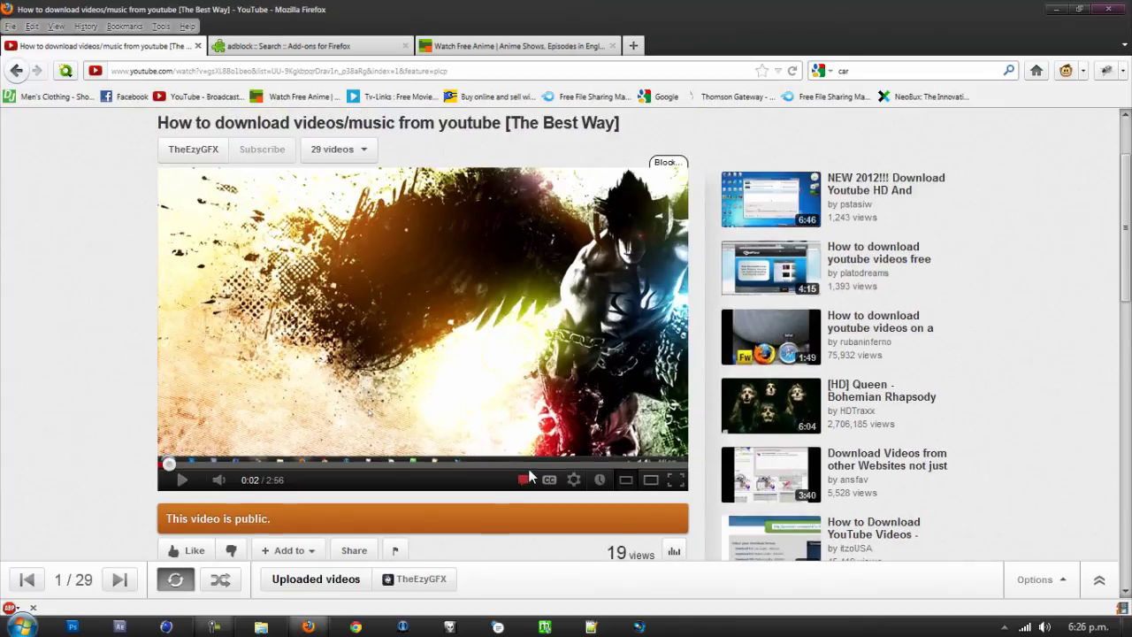